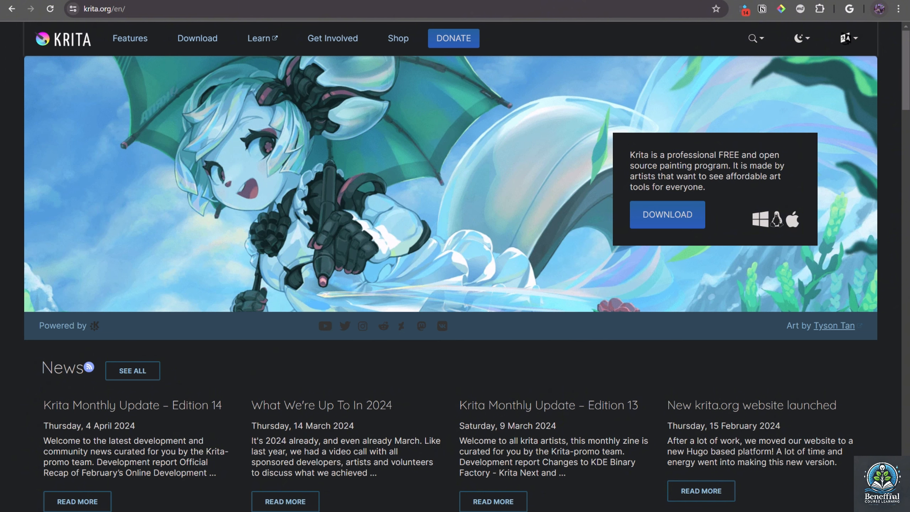
Download the Krita 5.2.2 Windows installer from the Krita website and show the downloaded file in its folder
{"action": "left_click", "coordinate": [643, 226]}
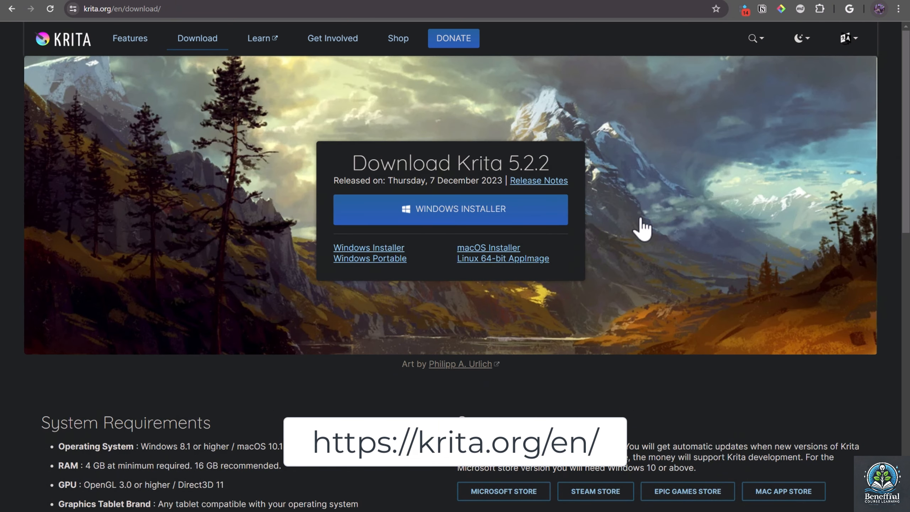
{"action": "left_click", "coordinate": [551, 216]}
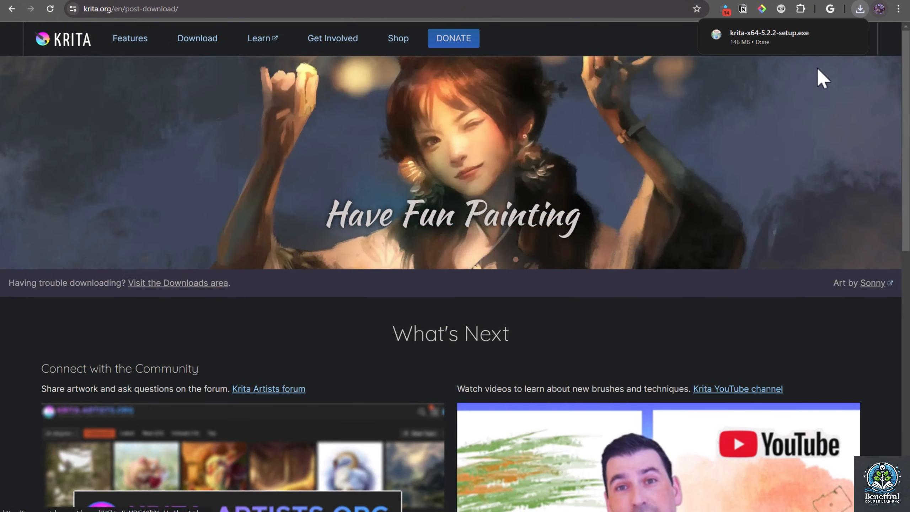
{"action": "left_click", "coordinate": [829, 37]}
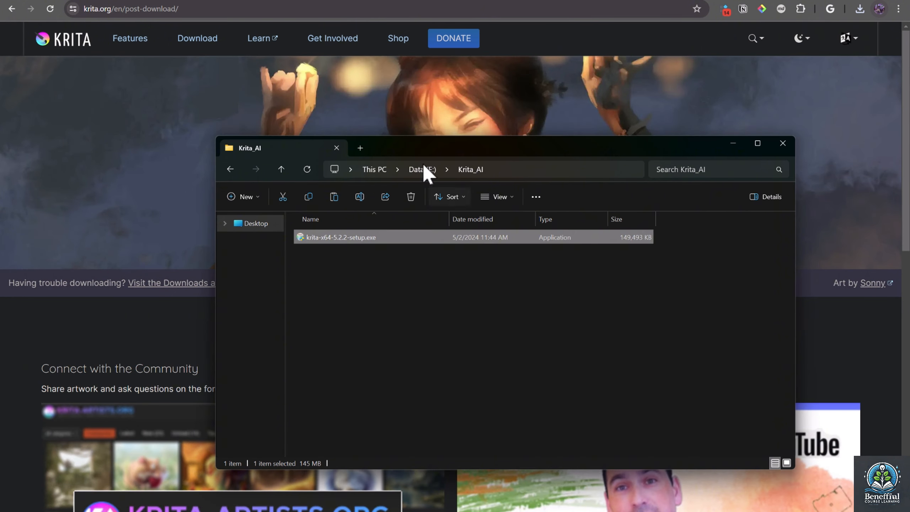
Run krita-x64-5.2.2-setup.exe with English as the setup language and accept the license agreement
{"action": "left_click", "coordinate": [364, 249]}
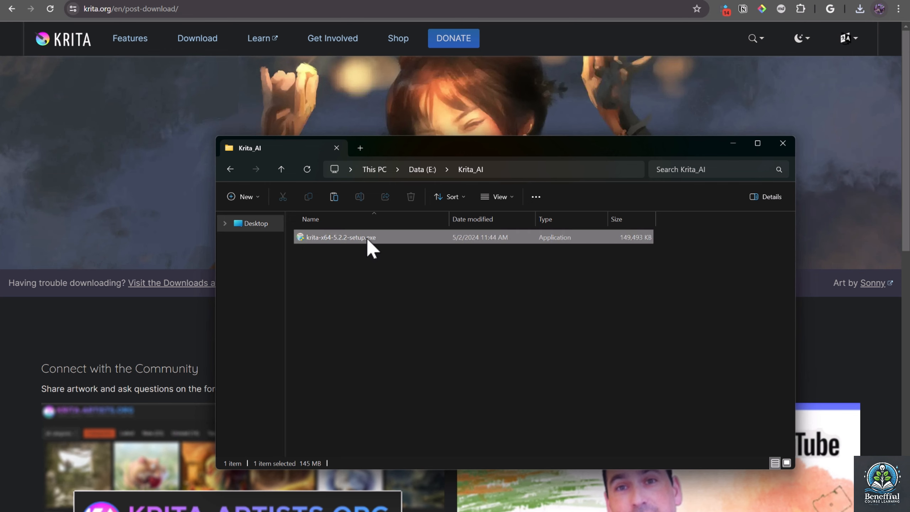
{"action": "double_click", "coordinate": [425, 234]}
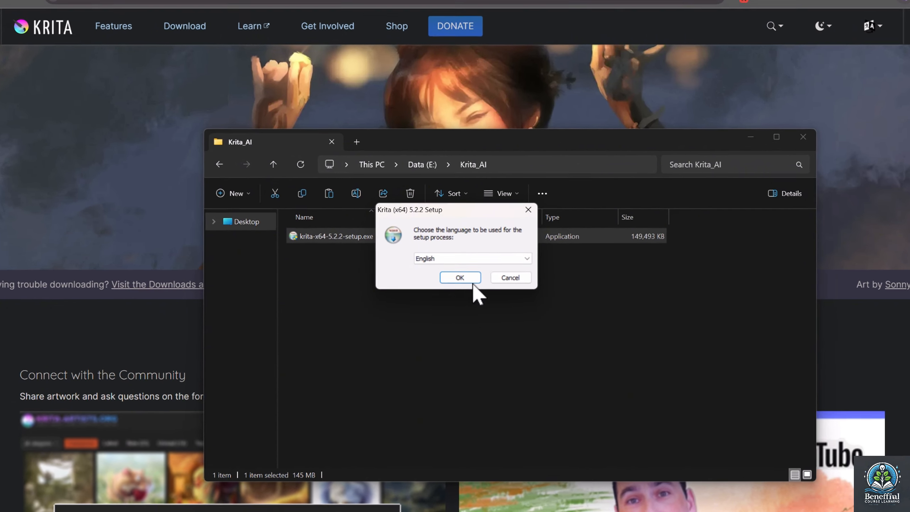
{"action": "left_click", "coordinate": [458, 276]}
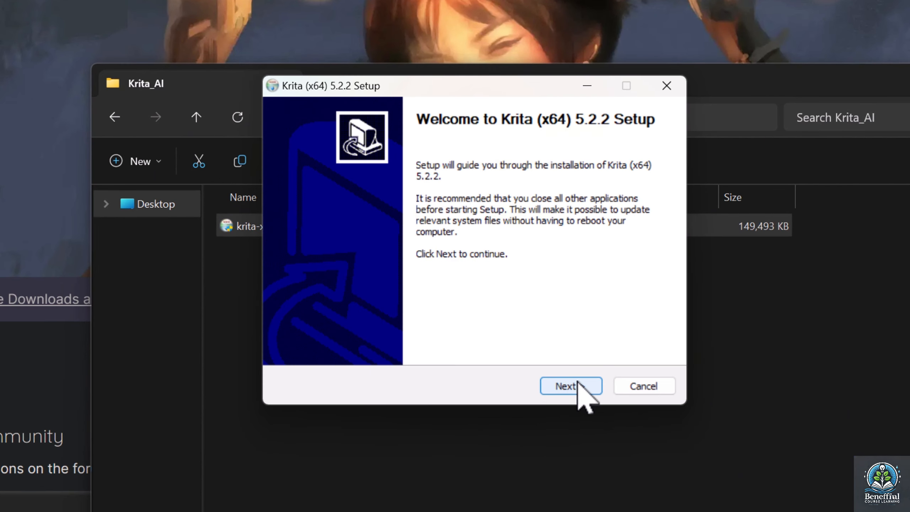
{"action": "left_click", "coordinate": [590, 386]}
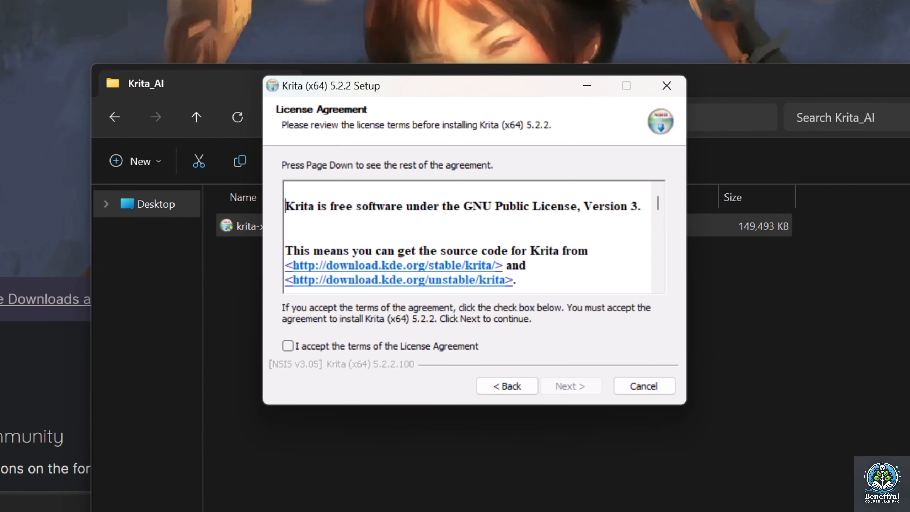
{"action": "left_click", "coordinate": [343, 346]}
{"action": "left_click", "coordinate": [559, 390]}
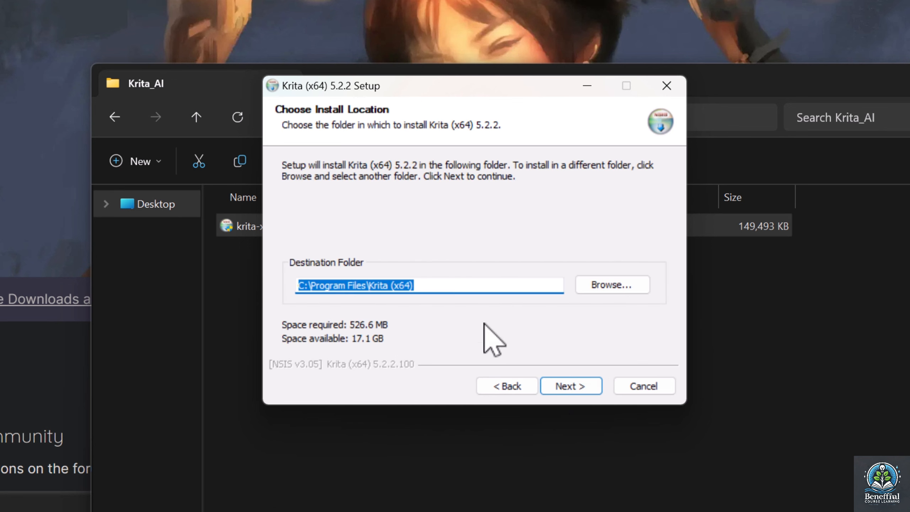
Set the Krita install location to the Krita_AI folder on drive E, giving E:\Krita_AI\Krita (x64)
{"action": "left_click", "coordinate": [627, 284]}
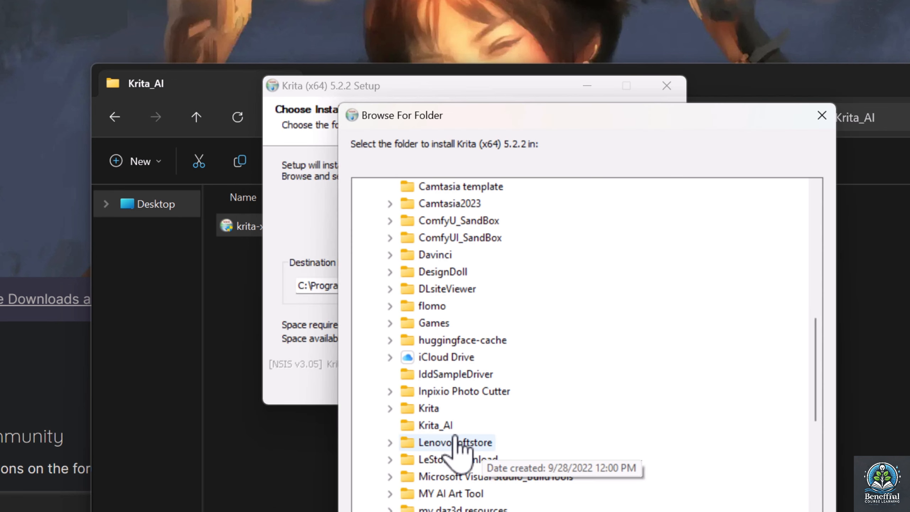
{"action": "left_click", "coordinate": [443, 425]}
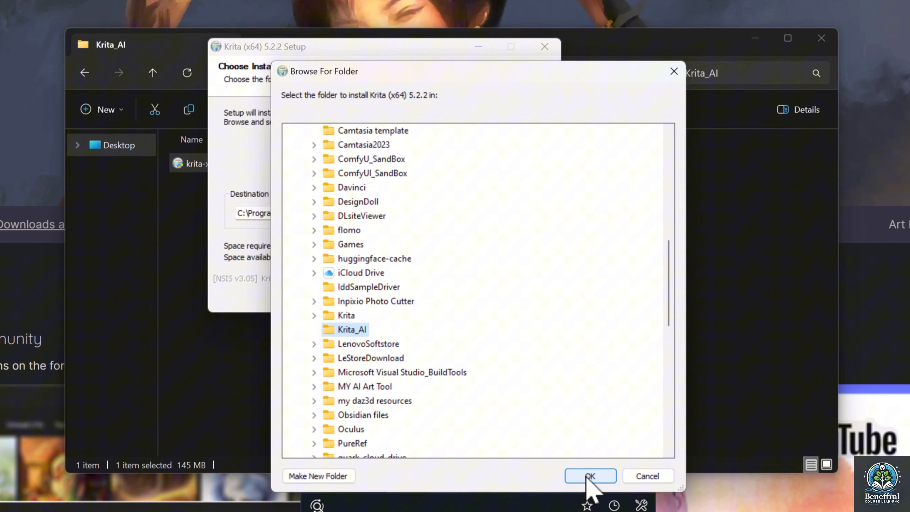
{"action": "left_click", "coordinate": [589, 479]}
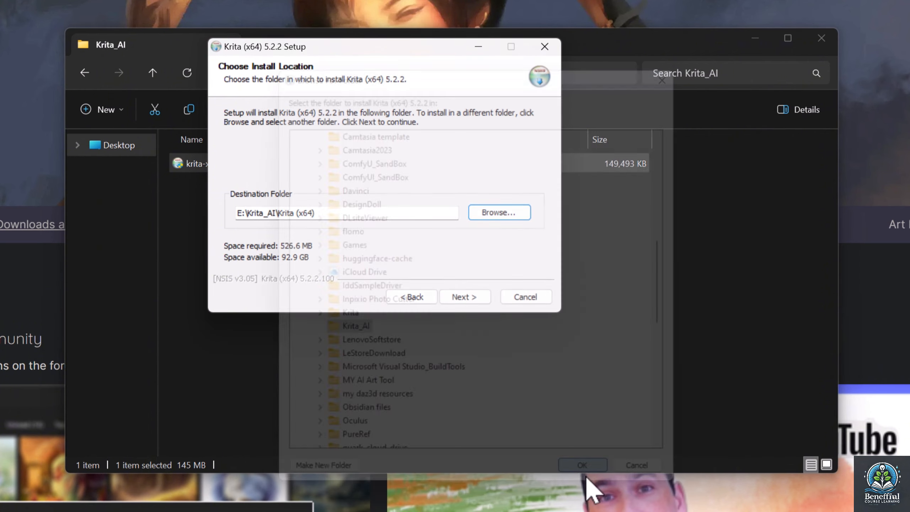
{"action": "left_click", "coordinate": [470, 300]}
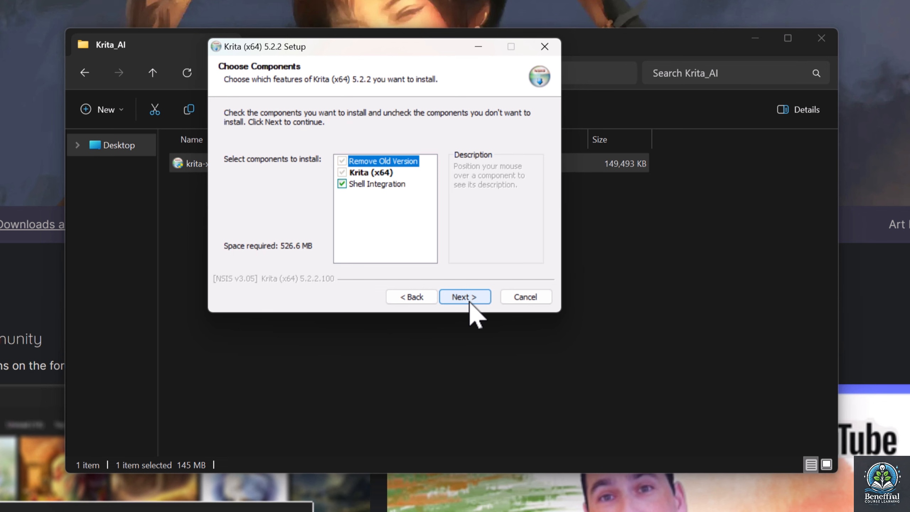
Install Krita with the default components, accepting the shell extension license and keeping the Krita Start Menu folder and desktop icon
{"action": "left_click", "coordinate": [469, 298]}
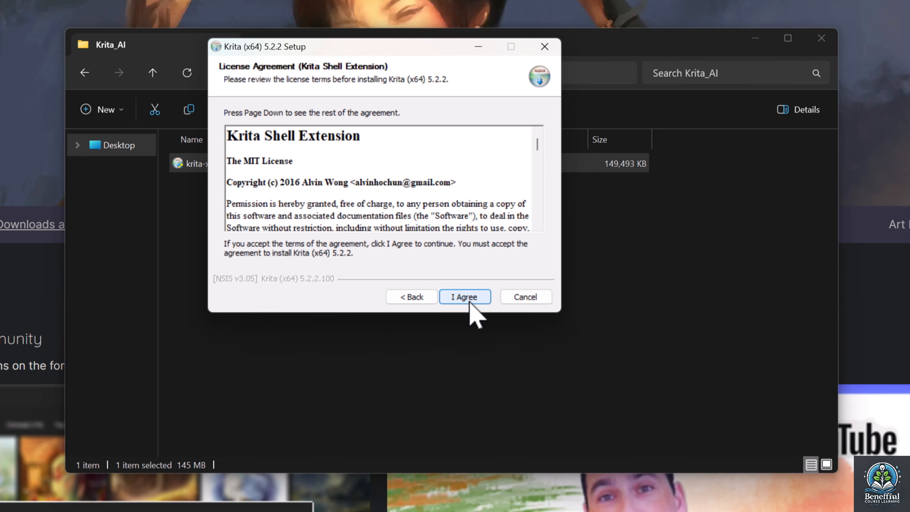
{"action": "left_click", "coordinate": [468, 298]}
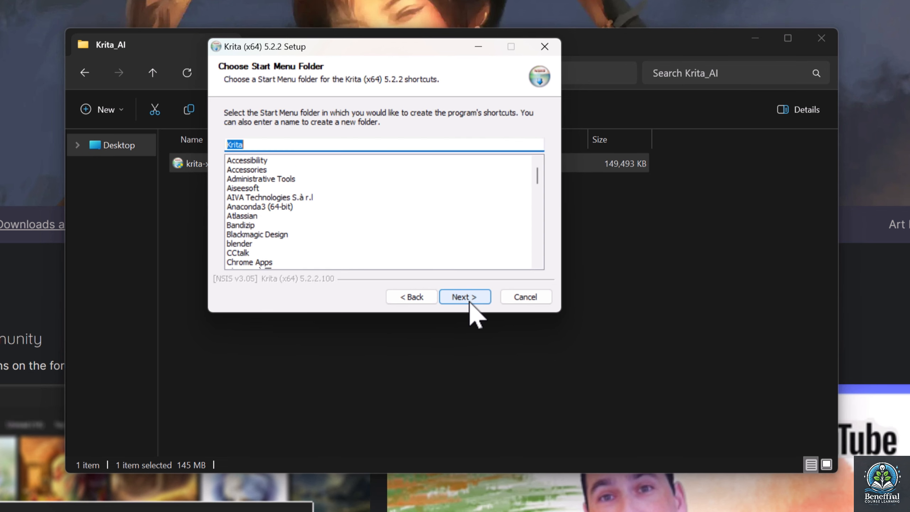
{"action": "left_click", "coordinate": [469, 297]}
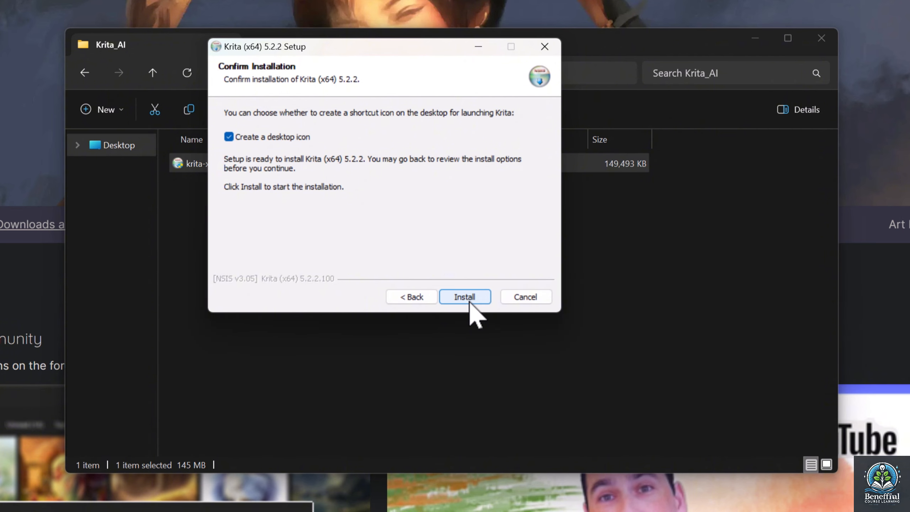
{"action": "left_click", "coordinate": [469, 299]}
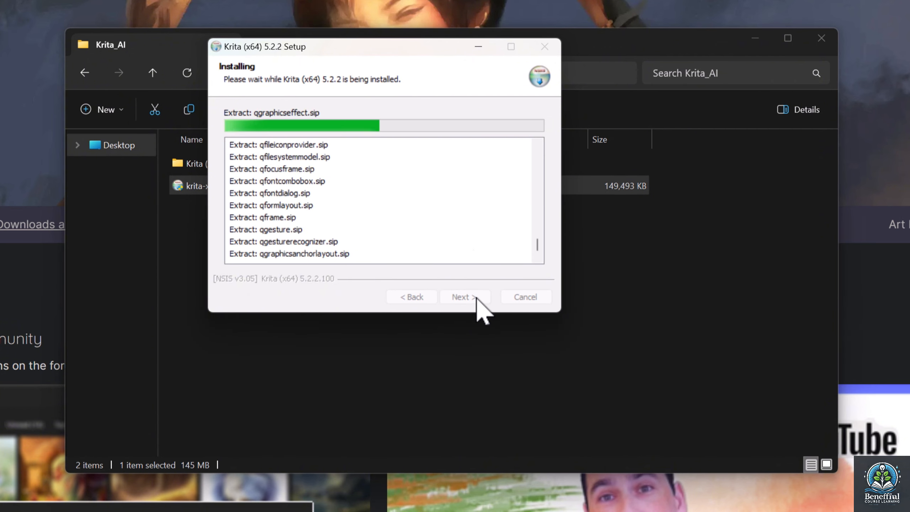
{"action": "left_click", "coordinate": [477, 298]}
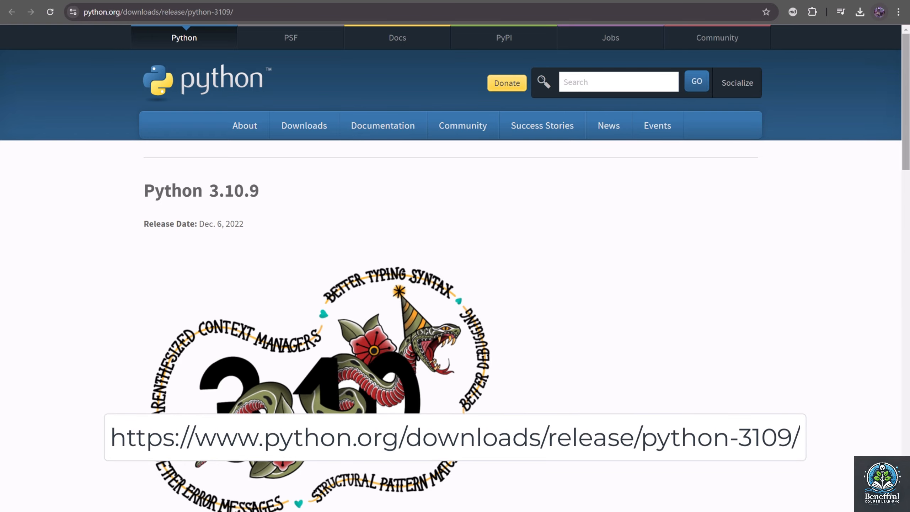
Find the files on the Python 3.10.9 release page and select the downloaded python-3.10.9-amd64.exe installer
{"action": "scroll", "coordinate": [905, 266], "scroll_direction": "down", "scroll_amount": 15}
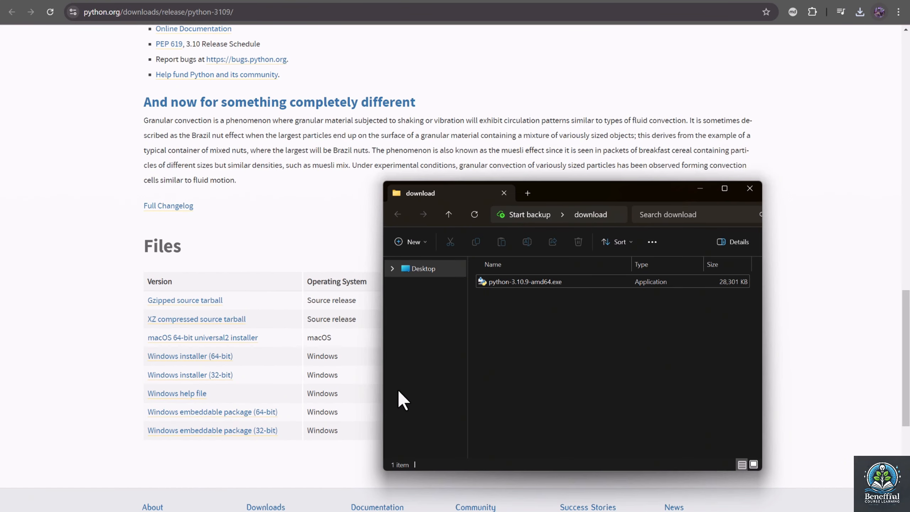
{"action": "left_click", "coordinate": [589, 282]}
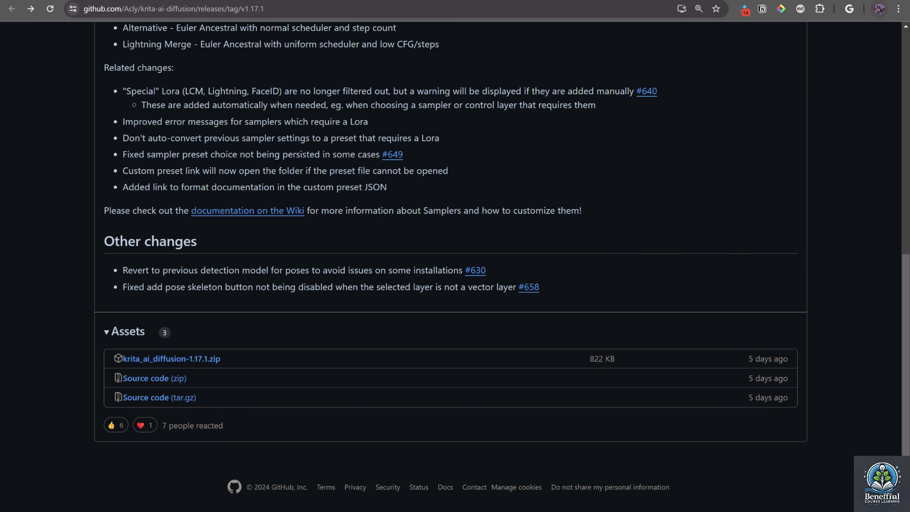
Launch Krita and import the Python plugin from krita_ai_diffusion-1.17.1.zip in the Krita_AI folder
{"action": "key", "text": "alt+space"}
{"action": "type", "text": "krita"}
{"action": "key", "text": "Return"}
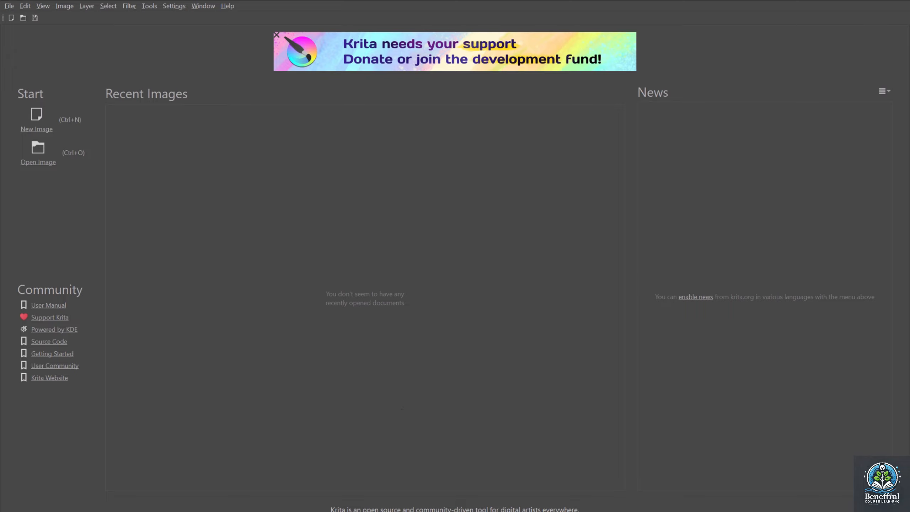
{"action": "left_click", "coordinate": [239, 16]}
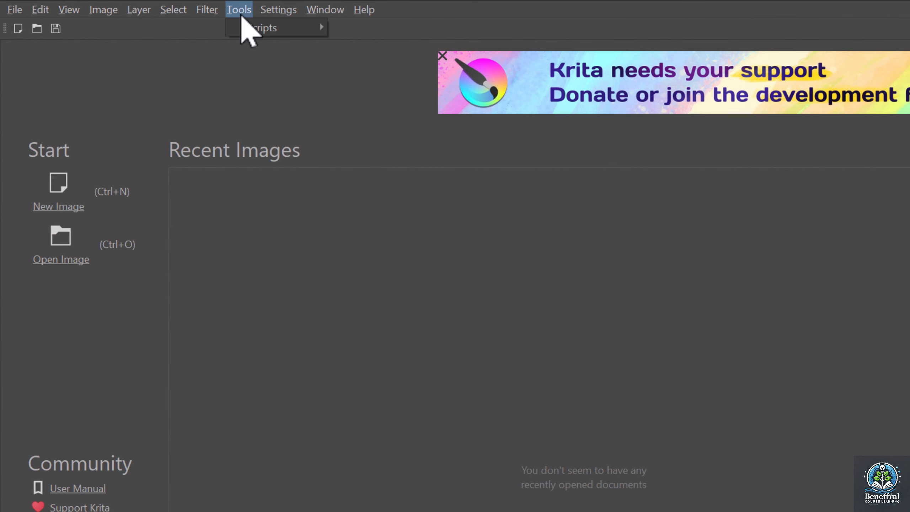
{"action": "mouse_move", "coordinate": [281, 28]}
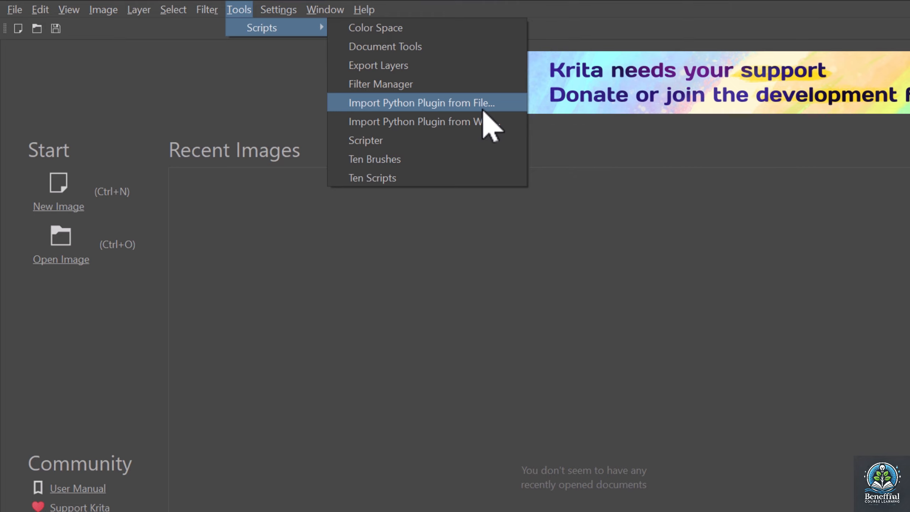
{"action": "left_click", "coordinate": [483, 108]}
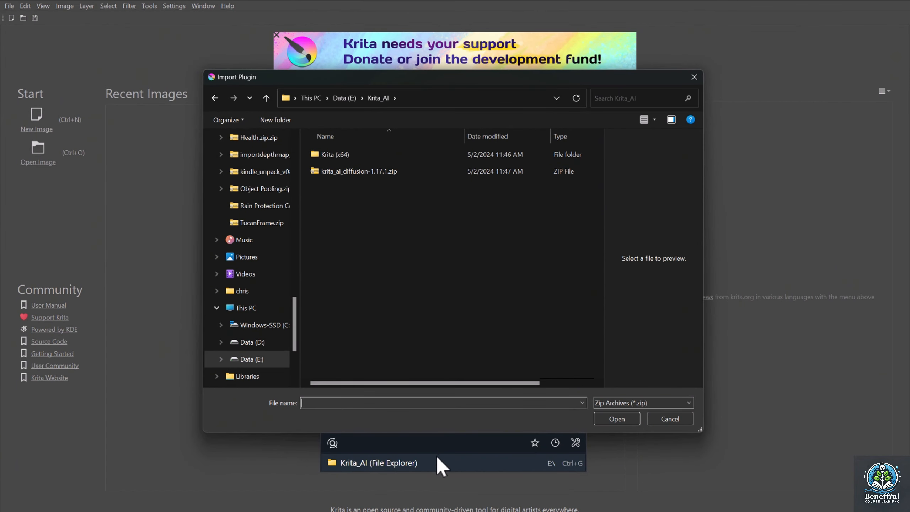
{"action": "left_click", "coordinate": [399, 173]}
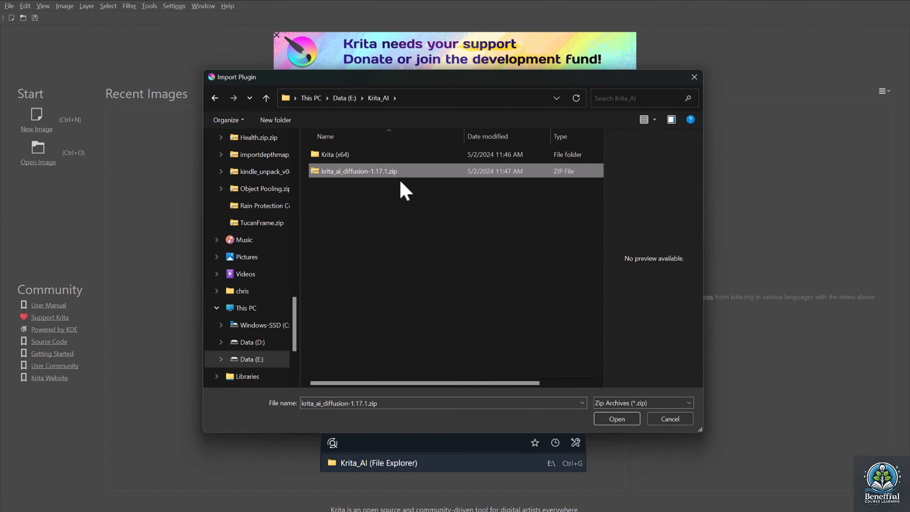
{"action": "left_click", "coordinate": [608, 418]}
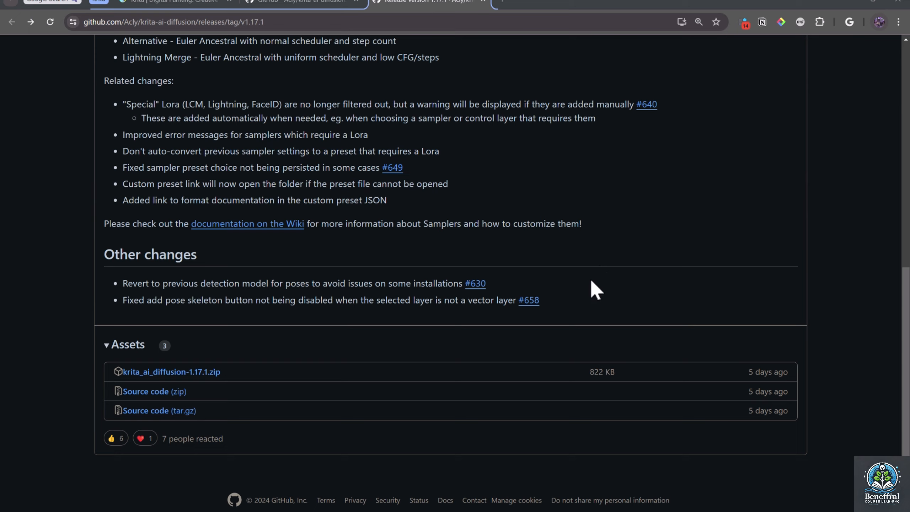
Restart Krita and create a new 768 by 1152 px RGB/Alpha document at 300 pixels per inch
{"action": "scroll", "coordinate": [589, 288], "scroll_direction": "down", "scroll_amount": 1}
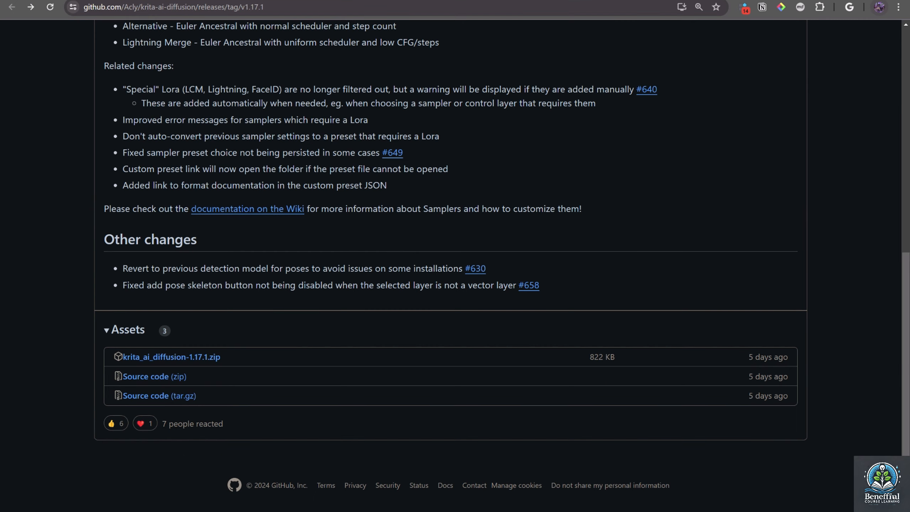
{"action": "key", "text": "alt+space"}
{"action": "type", "text": "krita"}
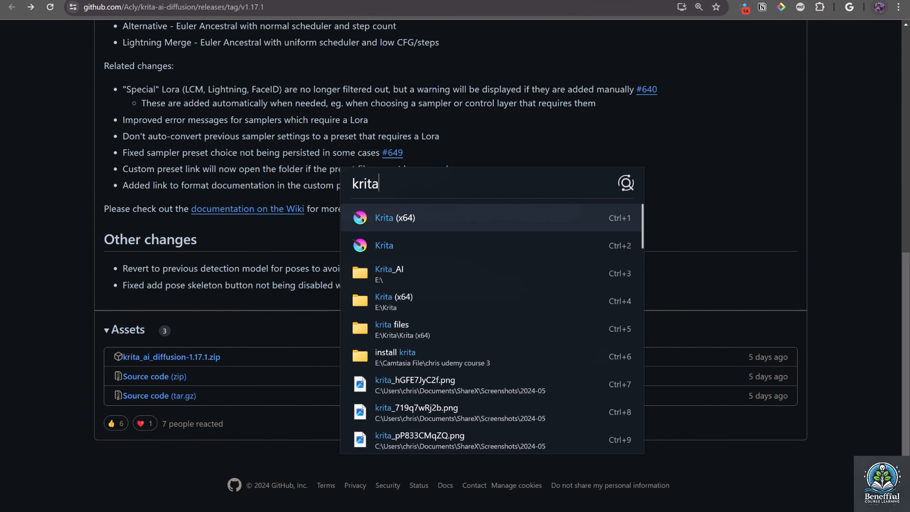
{"action": "key", "text": "Return"}
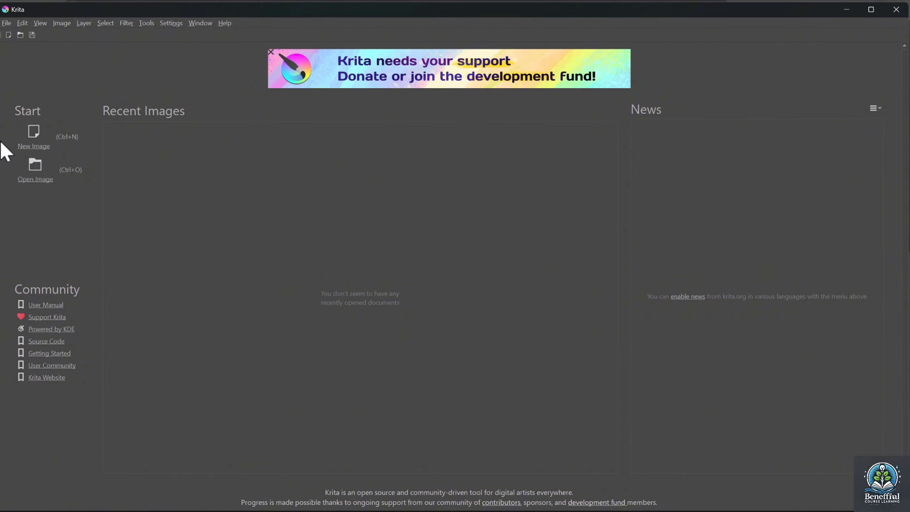
{"action": "left_click", "coordinate": [36, 141]}
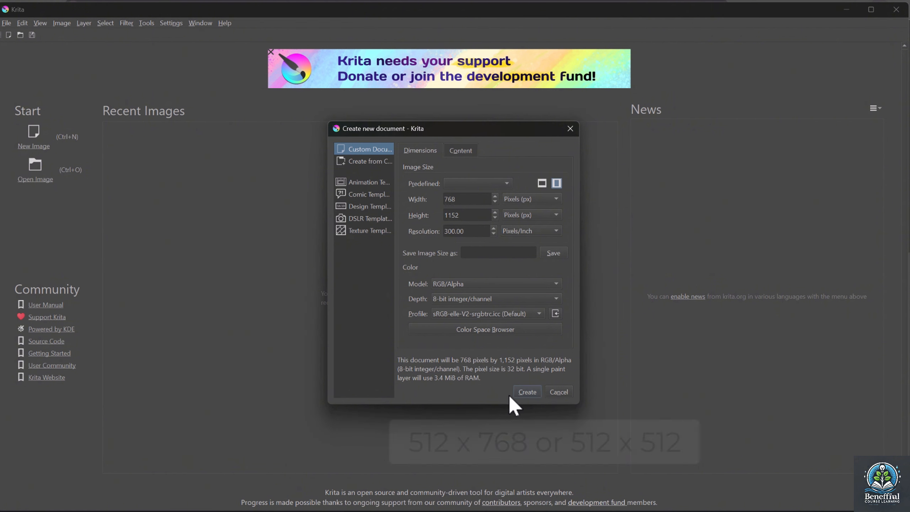
{"action": "left_click", "coordinate": [519, 391]}
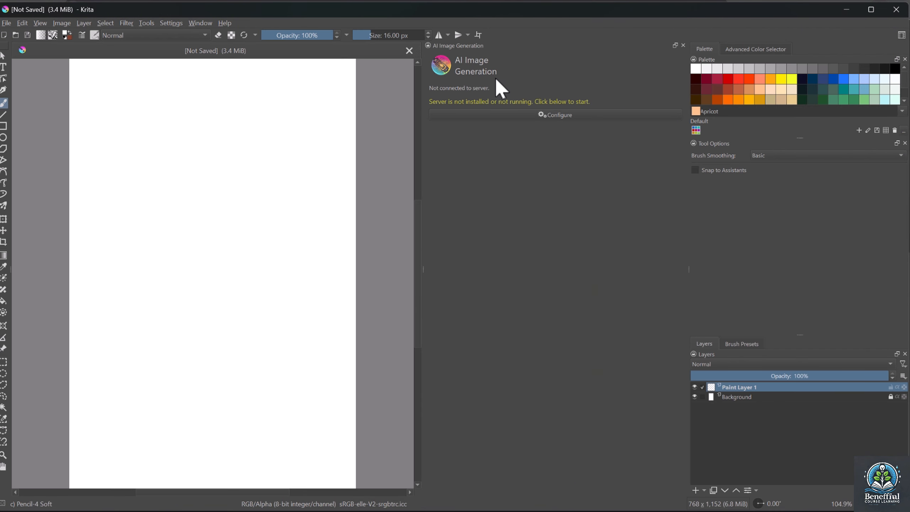
Check in Krita's Python Plugin Manager whether the AI Image Diffusion plugin is enabled, then accept the configuration
{"action": "left_click", "coordinate": [175, 23]}
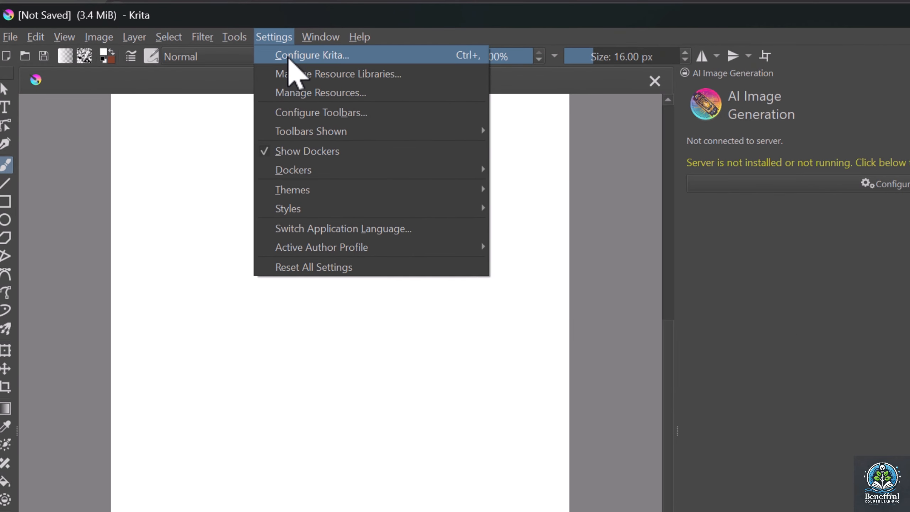
{"action": "left_click", "coordinate": [288, 57]}
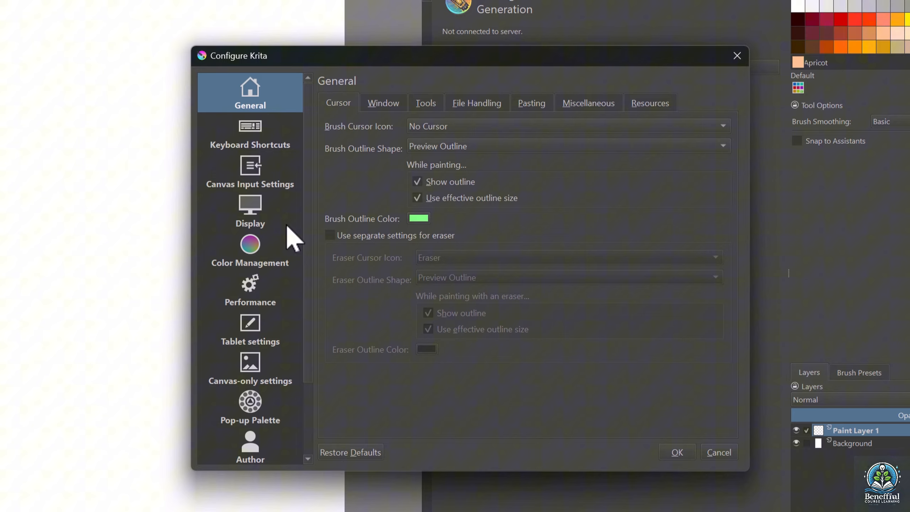
{"action": "scroll", "coordinate": [276, 228], "scroll_direction": "down", "scroll_amount": 3}
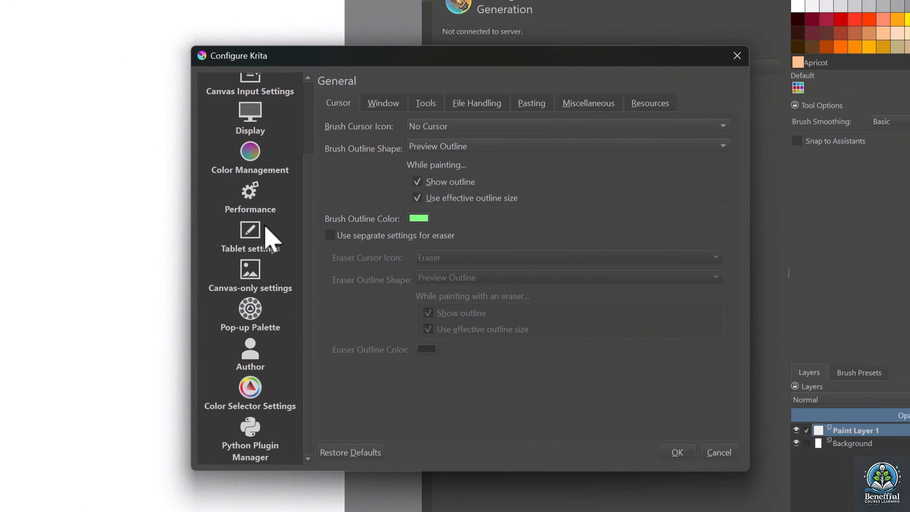
{"action": "left_click", "coordinate": [267, 443]}
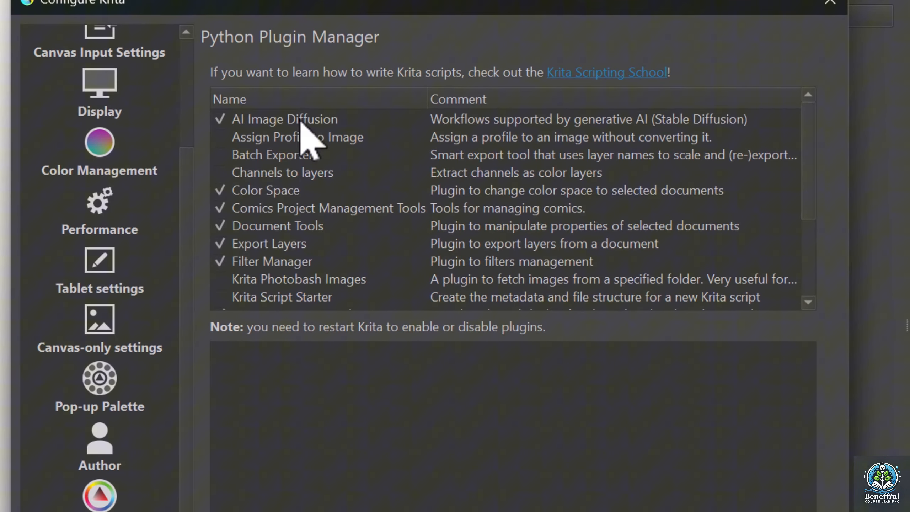
{"action": "left_click", "coordinate": [301, 121]}
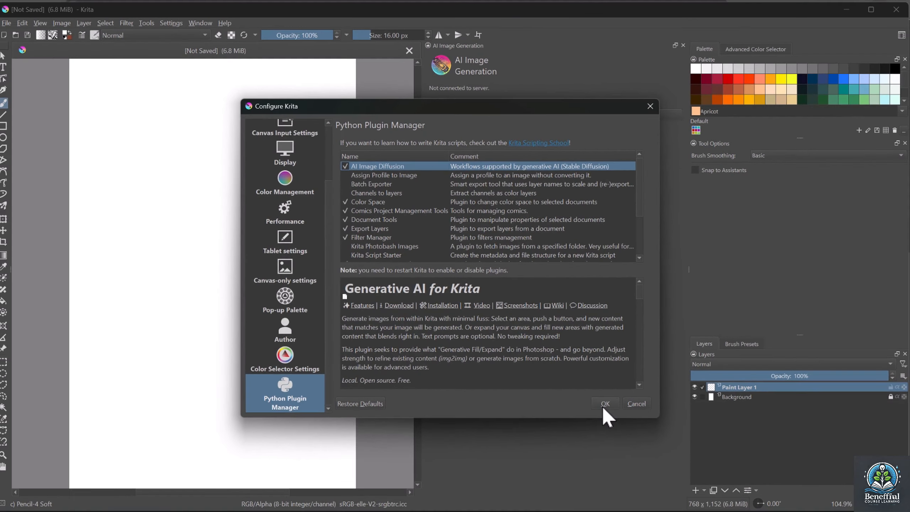
{"action": "left_click", "coordinate": [676, 452]}
Check among Krita's dockers that AI Image Generation is enabled
{"action": "left_click", "coordinate": [171, 23]}
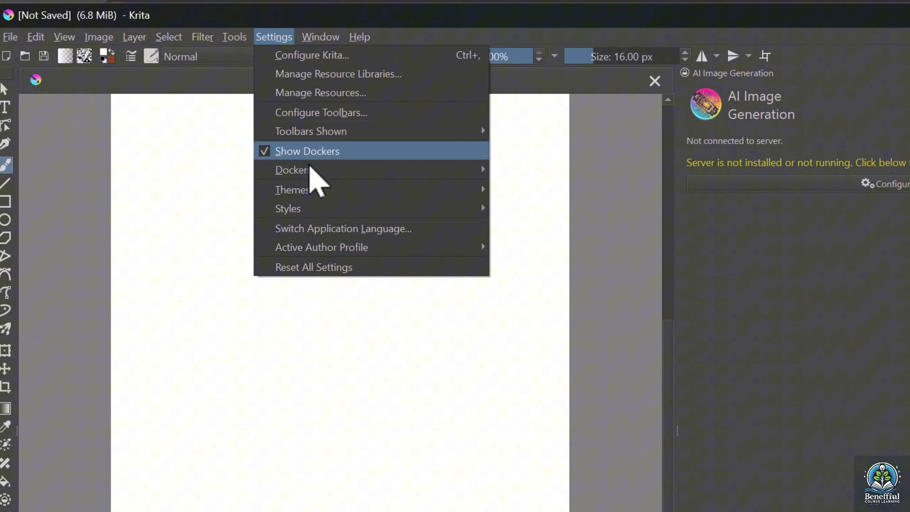
{"action": "mouse_move", "coordinate": [310, 169]}
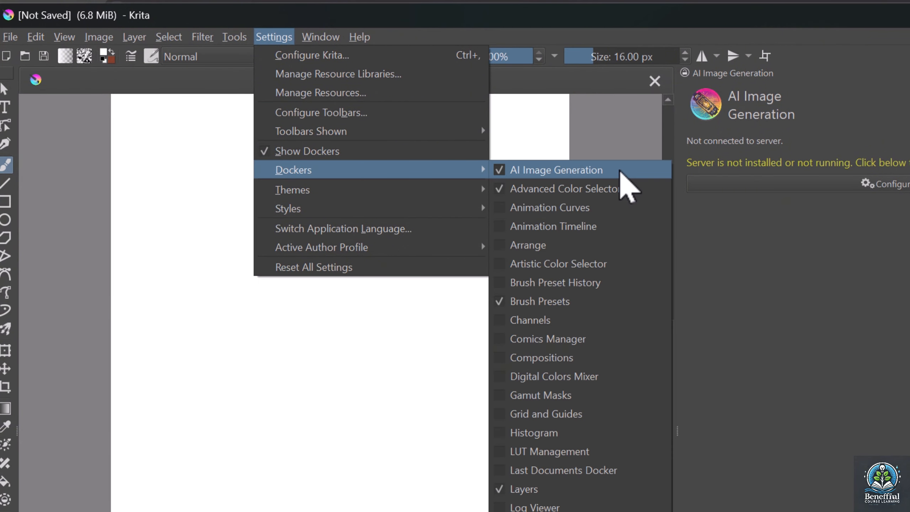
{"action": "left_click", "coordinate": [621, 155]}
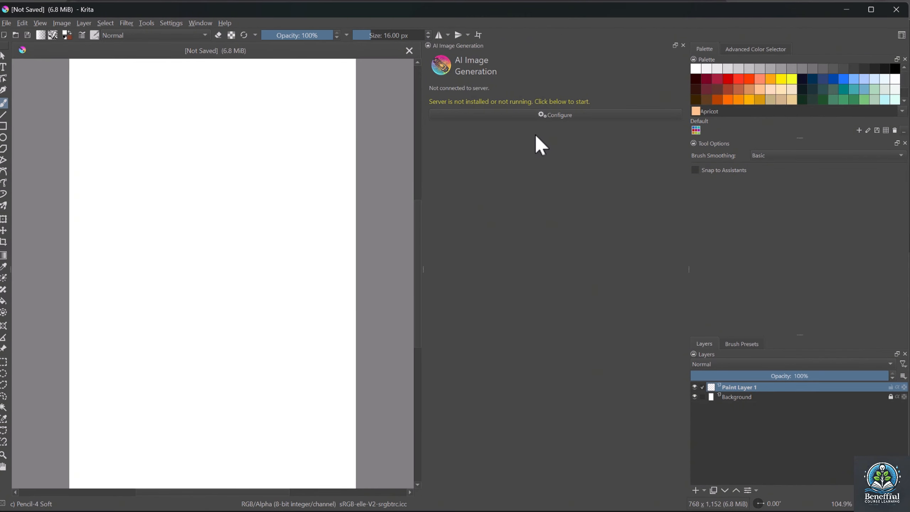
Open the AI Image Generation server configuration and review the Local Managed Server path, workload and checkpoint options
{"action": "left_click", "coordinate": [568, 118]}
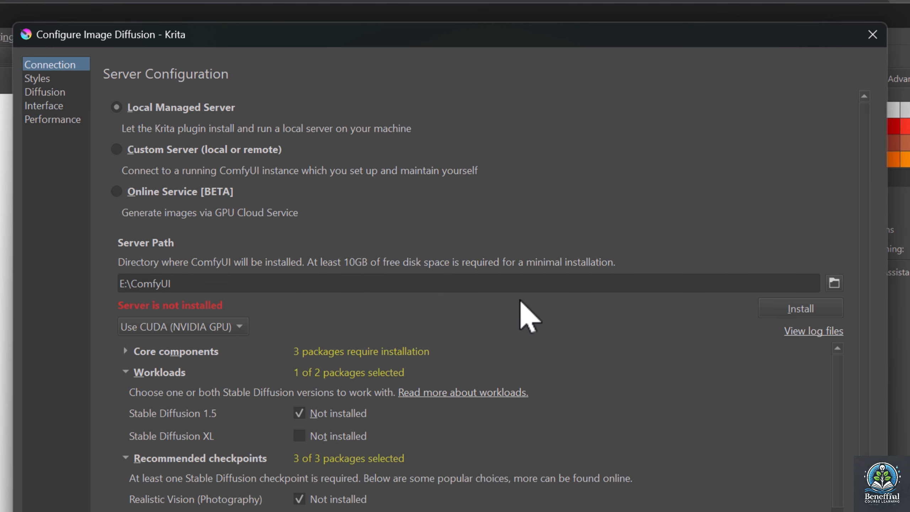
{"action": "scroll", "coordinate": [552, 401], "scroll_direction": "down", "scroll_amount": 8}
{"action": "scroll", "coordinate": [555, 426], "scroll_direction": "up", "scroll_amount": 8}
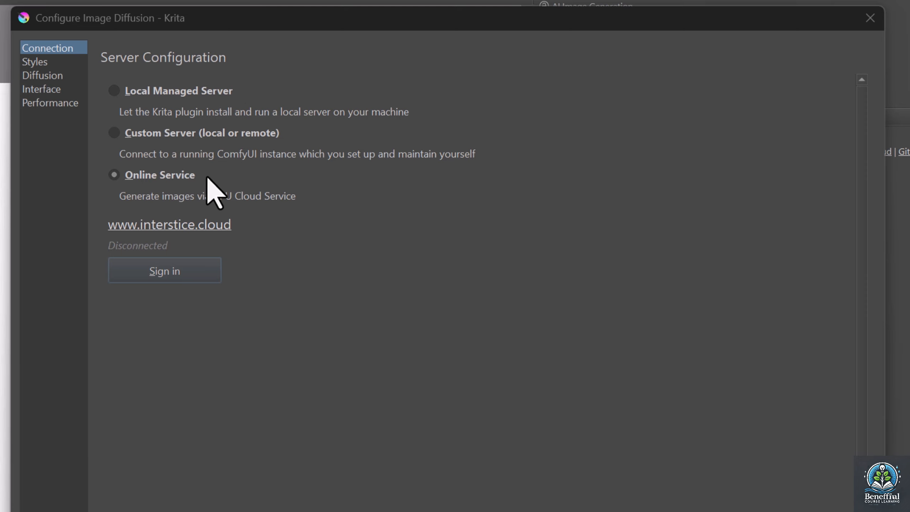
Sign in to the Online Service on interstice.cloud with Google and review its Image Generation Cloud features and token pricing
{"action": "left_click", "coordinate": [211, 265]}
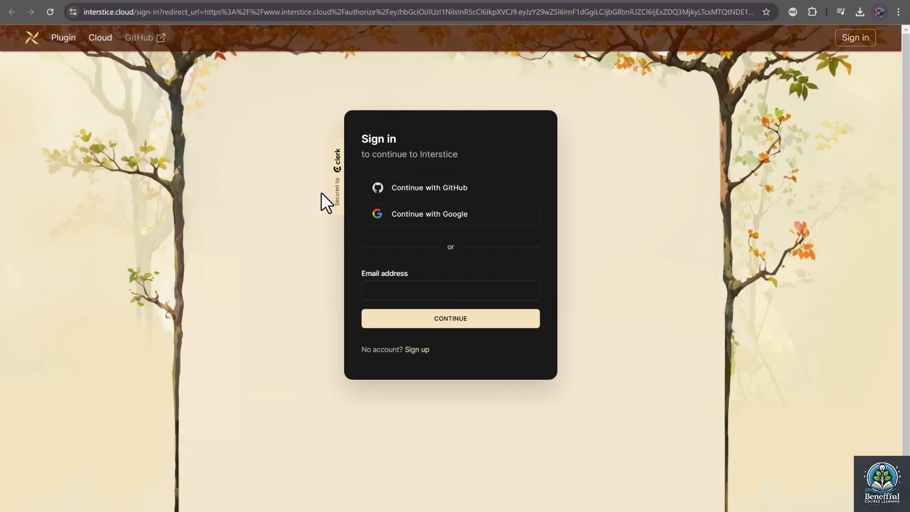
{"action": "left_click", "coordinate": [499, 214]}
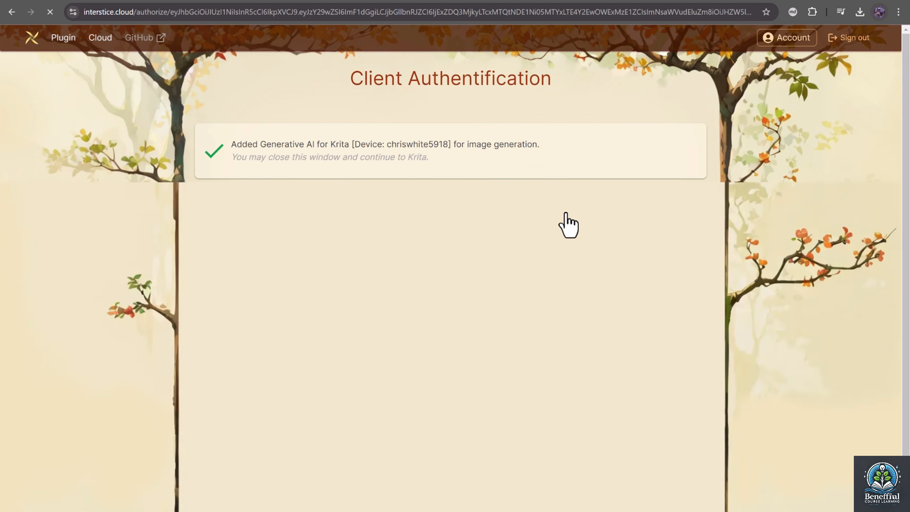
{"action": "key", "text": "alt+Tab"}
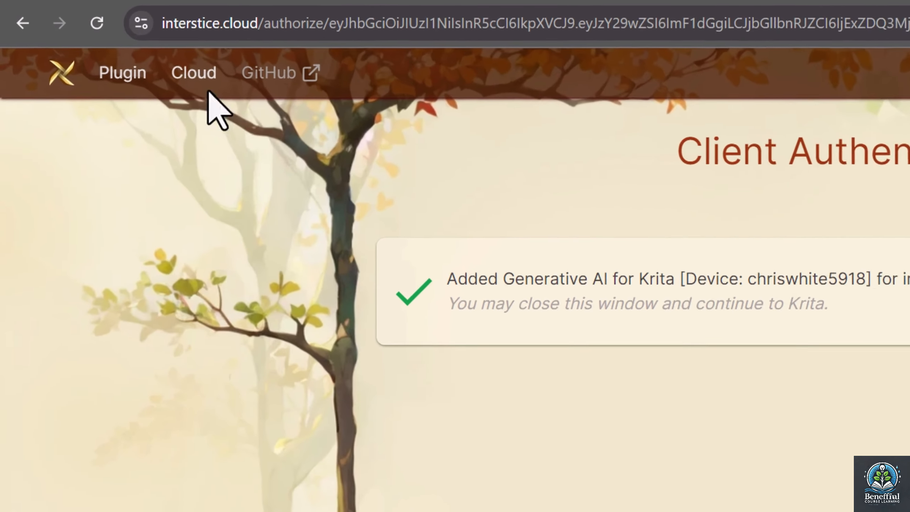
{"action": "left_click", "coordinate": [102, 42]}
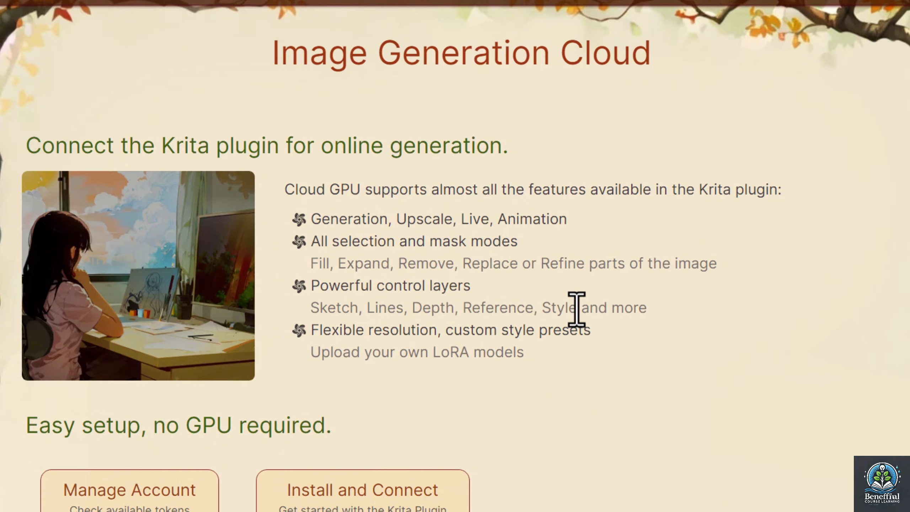
{"action": "scroll", "coordinate": [576, 309], "scroll_direction": "down", "scroll_amount": 15}
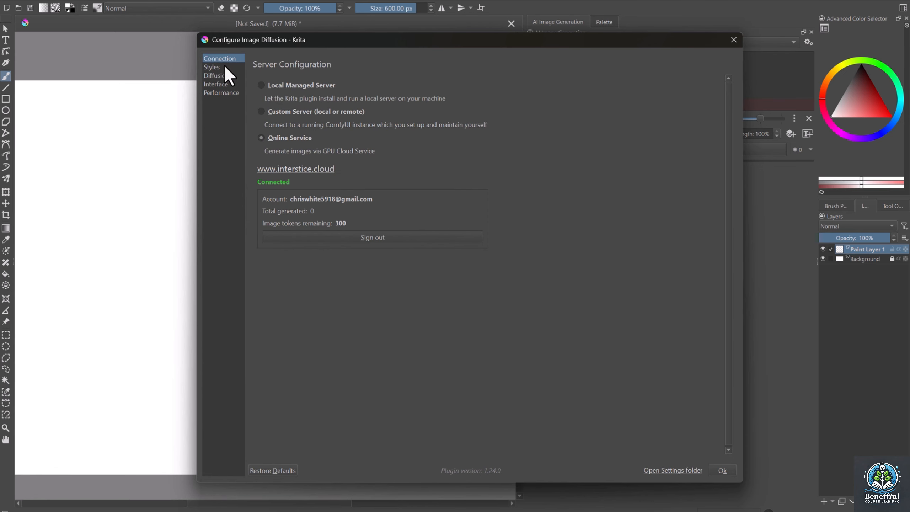
Look through the model checkpoints available for the Comic & Anime style preset
{"action": "left_click", "coordinate": [225, 67]}
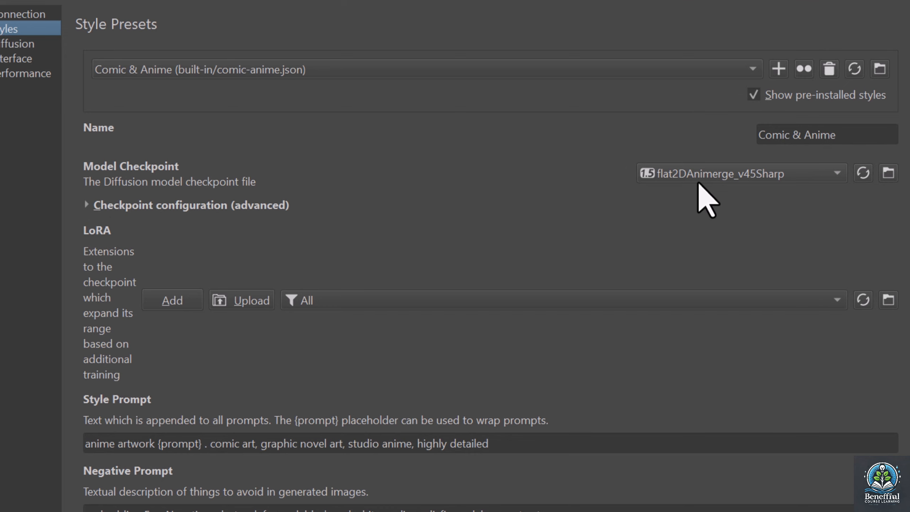
{"action": "left_click", "coordinate": [698, 180]}
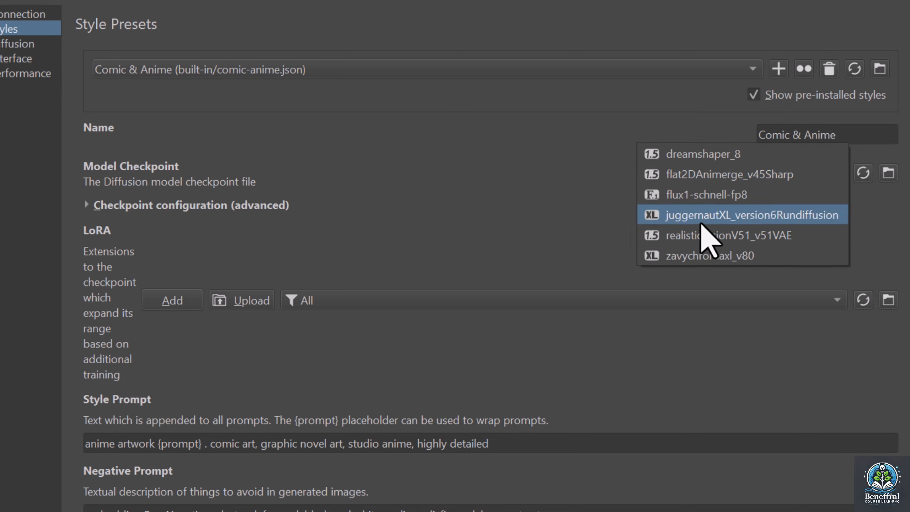
{"action": "left_click", "coordinate": [580, 228]}
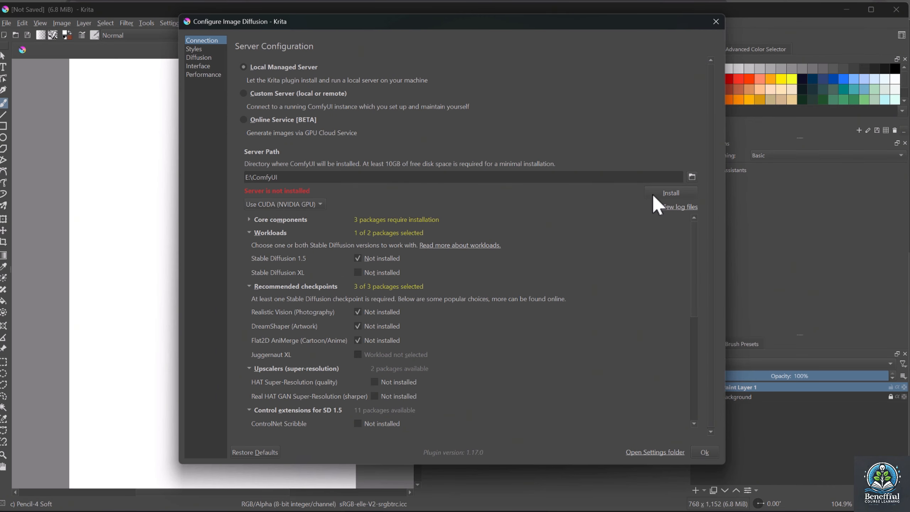
Install the local managed server in E:\ComfyUI with CUDA, Stable Diffusion 1.5 and the three selected checkpoints, and accept the configuration
{"action": "left_click", "coordinate": [652, 193]}
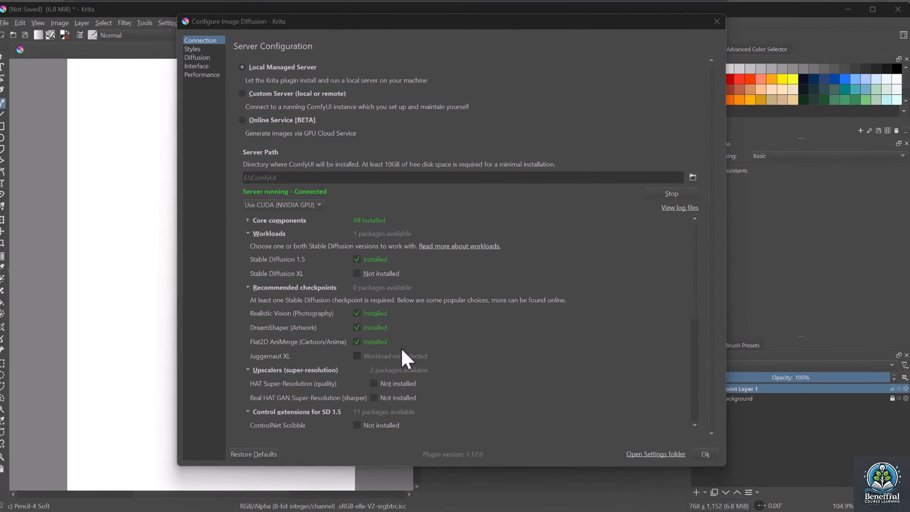
{"action": "left_click", "coordinate": [702, 449]}
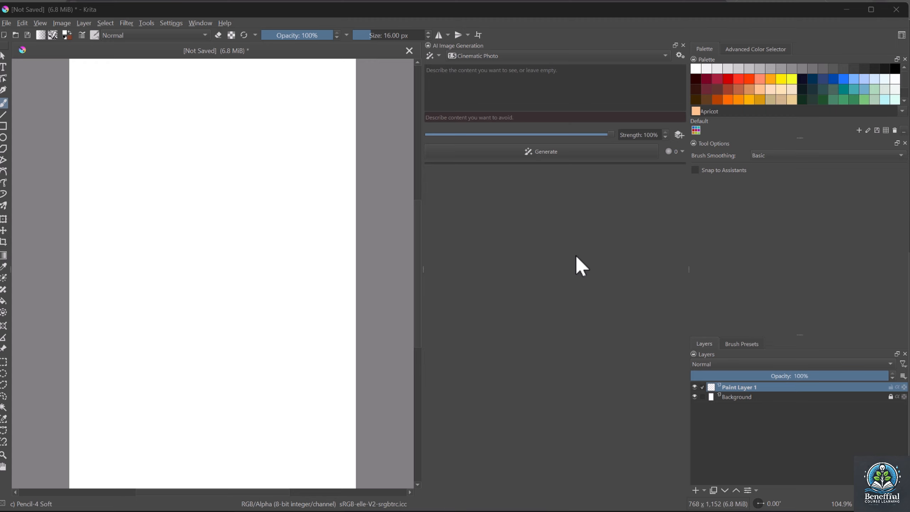
Review the available generation styles and choose Cinematic Photo
{"action": "left_click", "coordinate": [502, 59]}
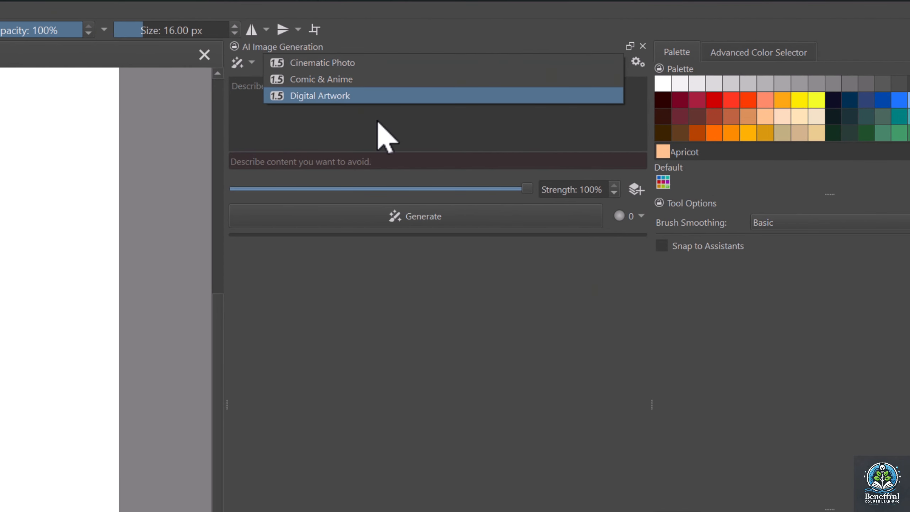
{"action": "left_click", "coordinate": [394, 63]}
{"action": "left_click", "coordinate": [392, 119]}
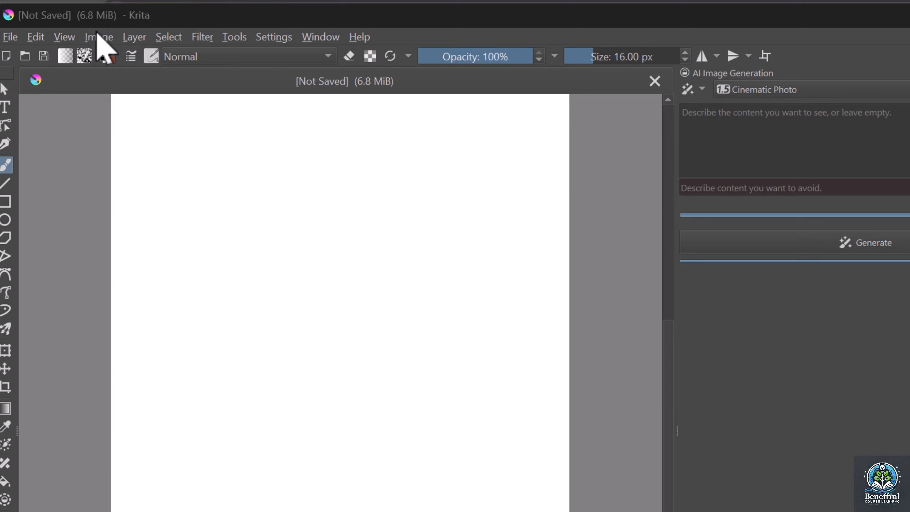
Resize the canvas to 512 px wide and 768 px high
{"action": "left_click", "coordinate": [96, 33]}
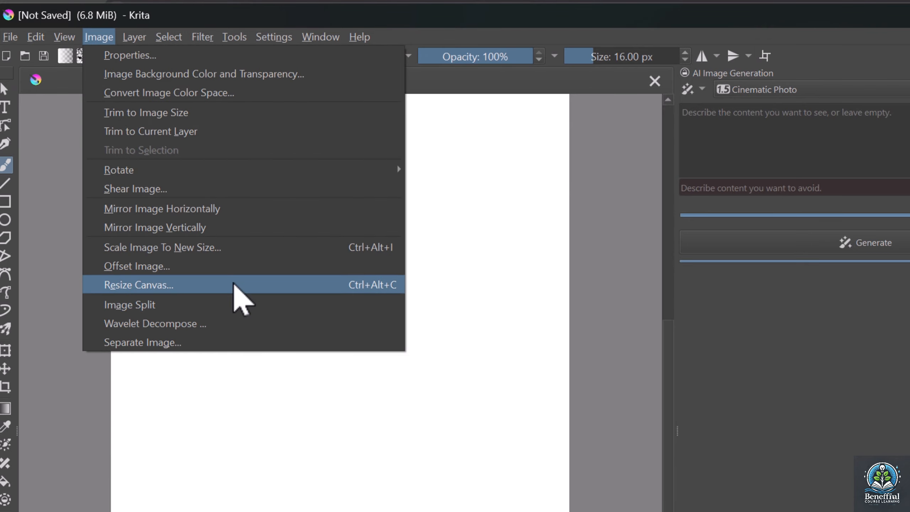
{"action": "left_click", "coordinate": [233, 284]}
{"action": "left_click", "coordinate": [696, 313]}
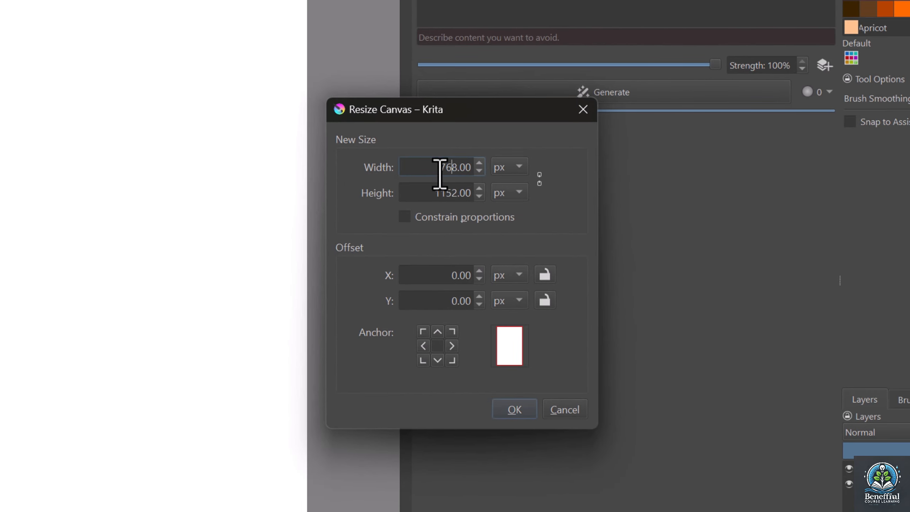
{"action": "left_click_drag", "start_coordinate": [433, 168], "coordinate": [473, 171]}
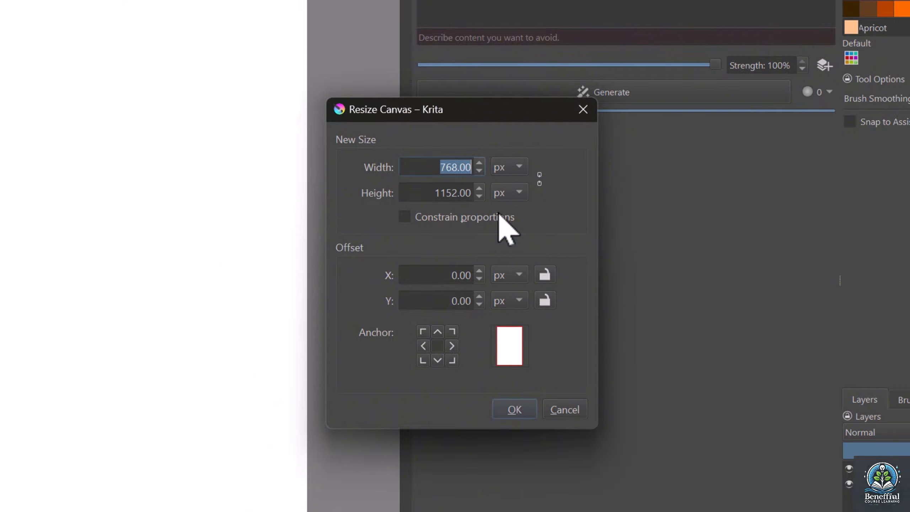
{"action": "type", "text": "512"}
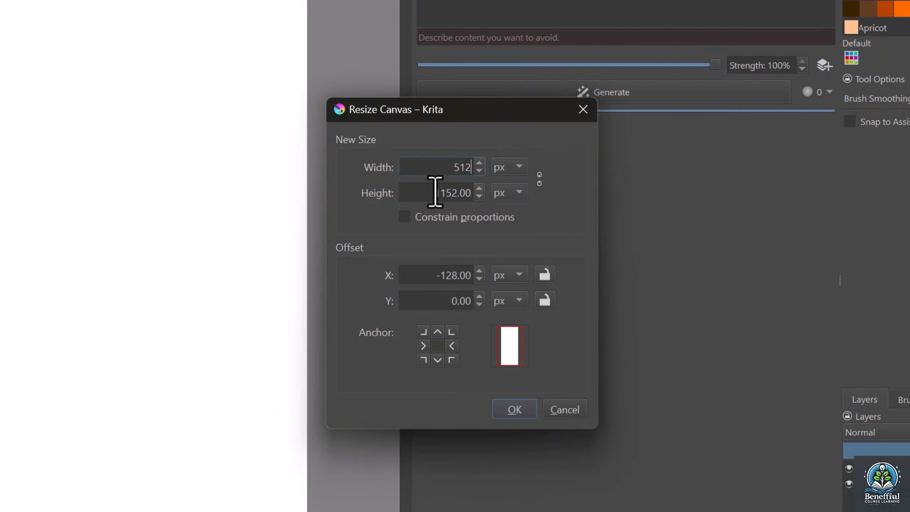
{"action": "left_click_drag", "start_coordinate": [433, 193], "coordinate": [463, 193]}
{"action": "type", "text": "768"}
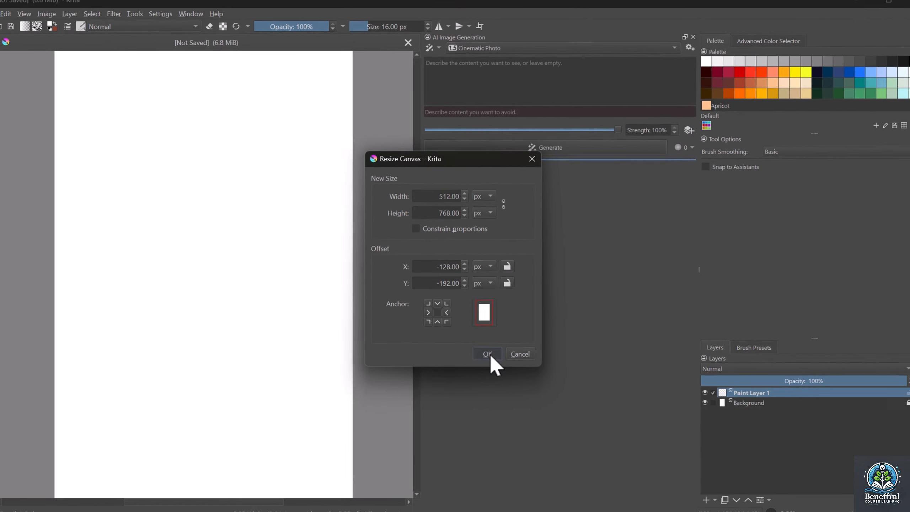
{"action": "left_click", "coordinate": [514, 409]}
Paste the prompt for a professional 3d rendering of a super car, add a negative prompt excluding malformed body parts, and generate images
{"action": "scroll", "coordinate": [302, 286], "scroll_direction": "up", "scroll_amount": 1}
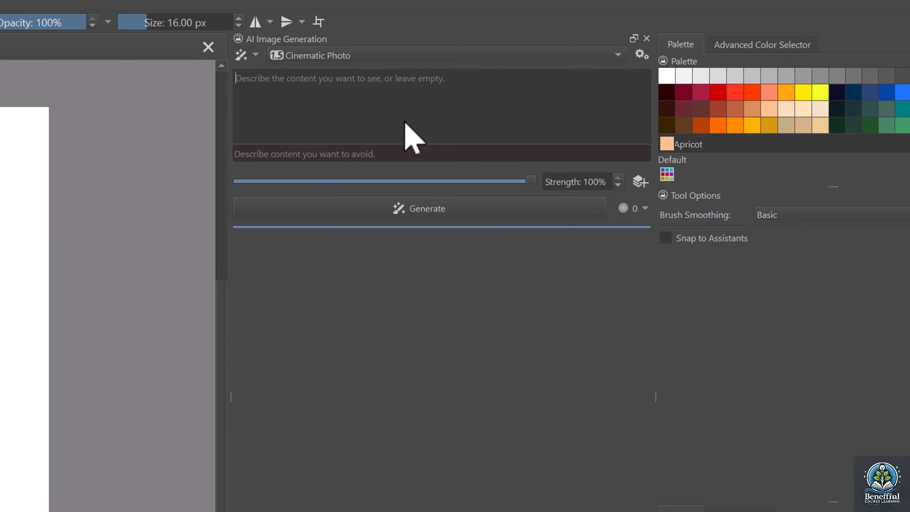
{"action": "type", "text": "professional 3d rendering of a super car, volumetric lighting, rendered by octane render, Unreal Engine5, ultra detail, sharpen, in the style of  Behance, 8k"}
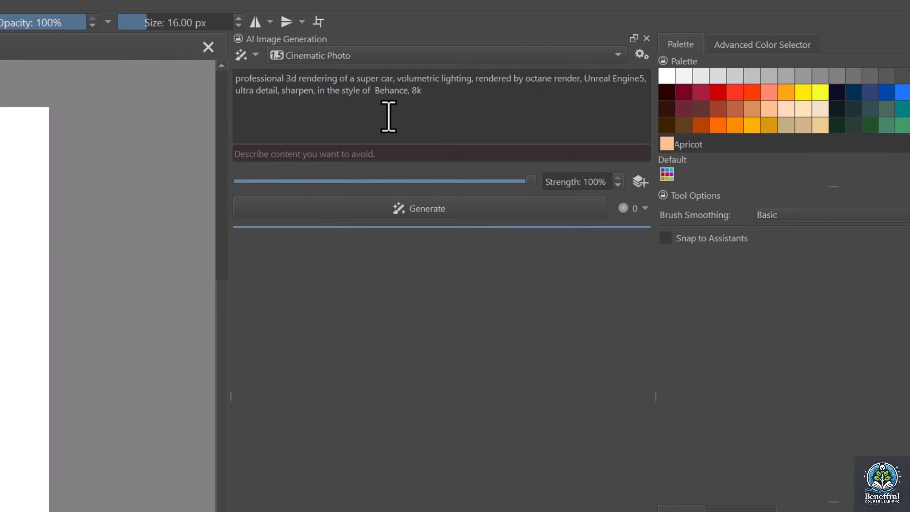
{"action": "left_click", "coordinate": [365, 155]}
{"action": "key", "text": "ctrl+v"}
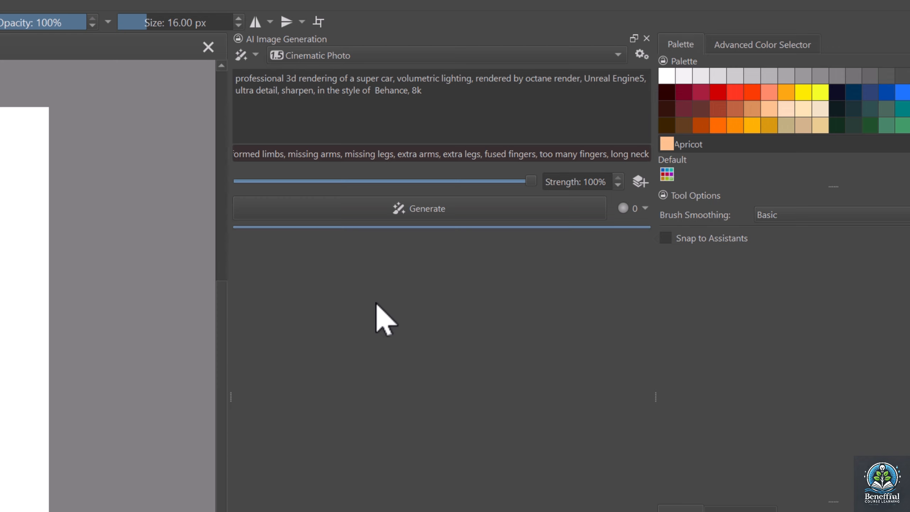
{"action": "left_click", "coordinate": [385, 208]}
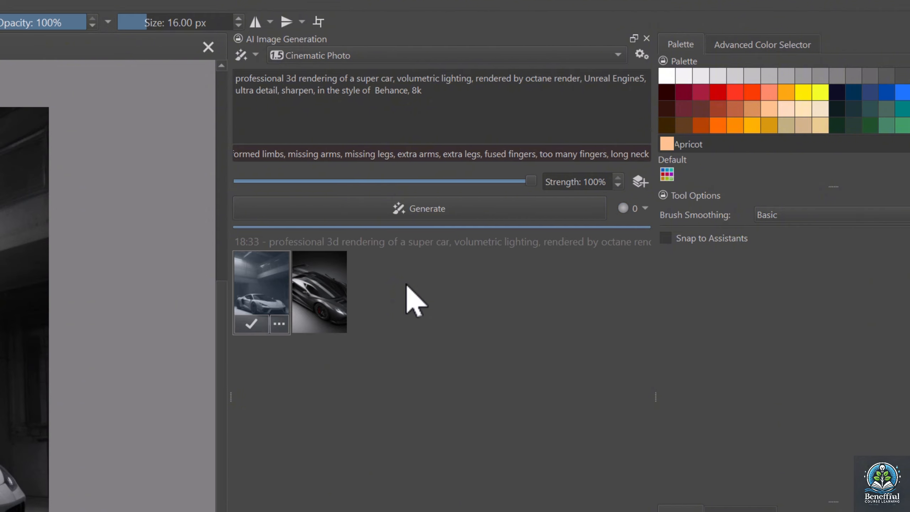
Compare the generated super cars, generate another batch, and apply the first image with the white car to the canvas
{"action": "left_click", "coordinate": [333, 297]}
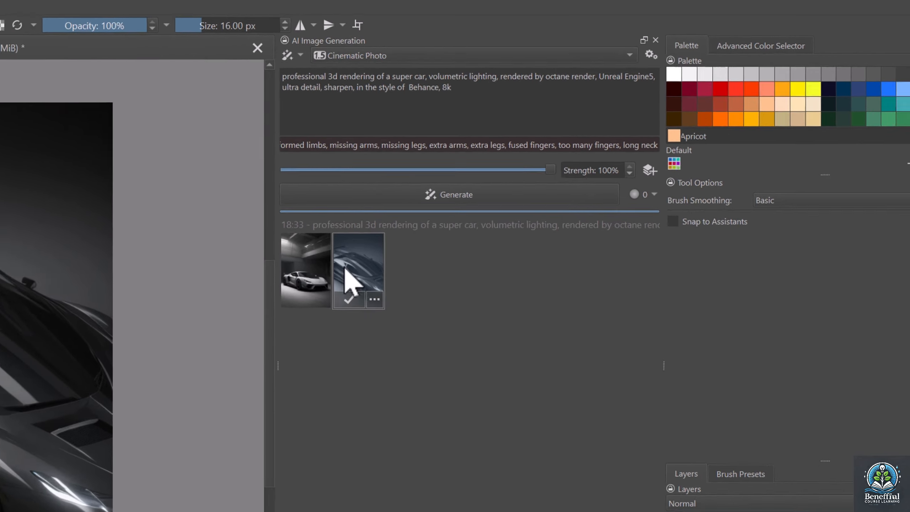
{"action": "left_click", "coordinate": [278, 283]}
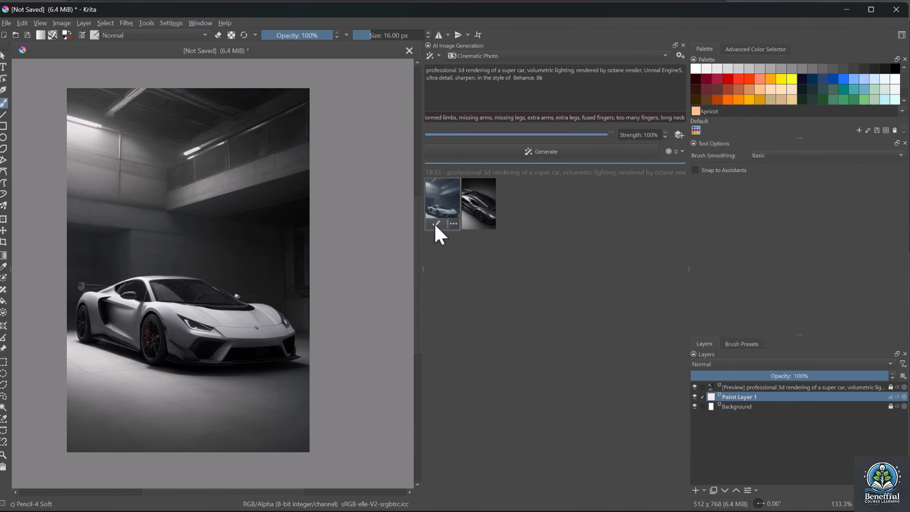
{"action": "left_click", "coordinate": [630, 151]}
{"action": "left_click", "coordinate": [510, 197]}
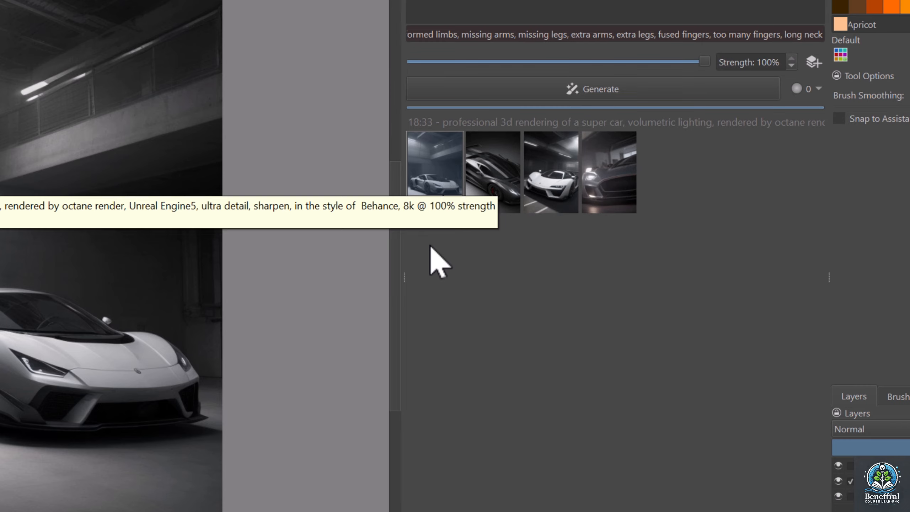
{"action": "left_click", "coordinate": [424, 204]}
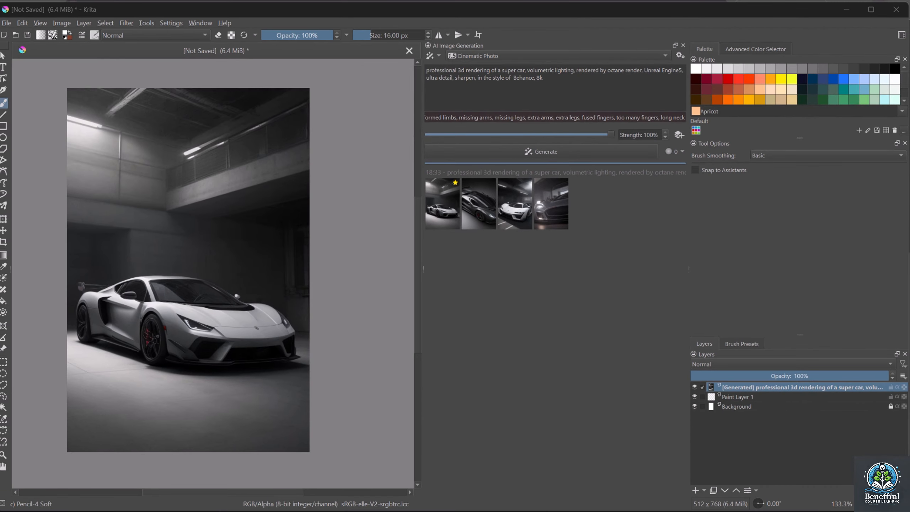
Start exporting the image, create a folder named Krita_AI_Output inside Krita_AI, and open it as the destination
{"action": "left_click", "coordinate": [22, 23]}
{"action": "left_click", "coordinate": [6, 22]}
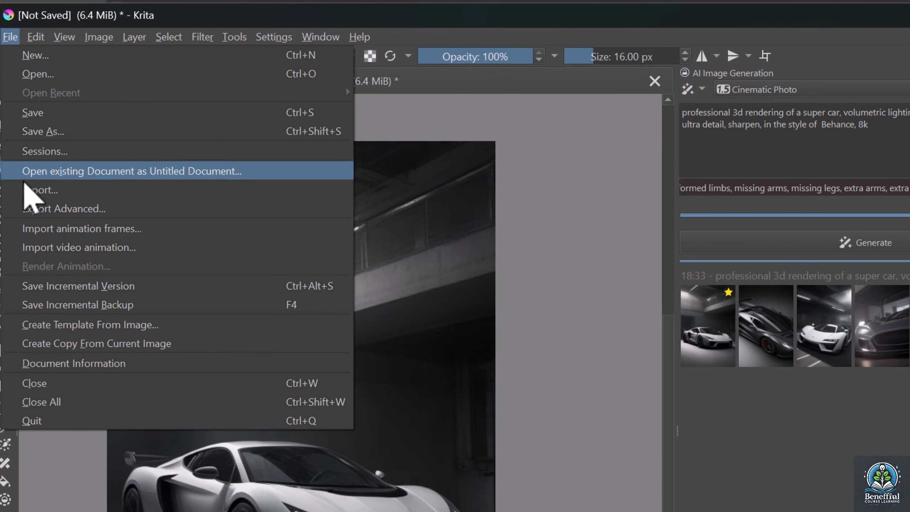
{"action": "left_click", "coordinate": [29, 189]}
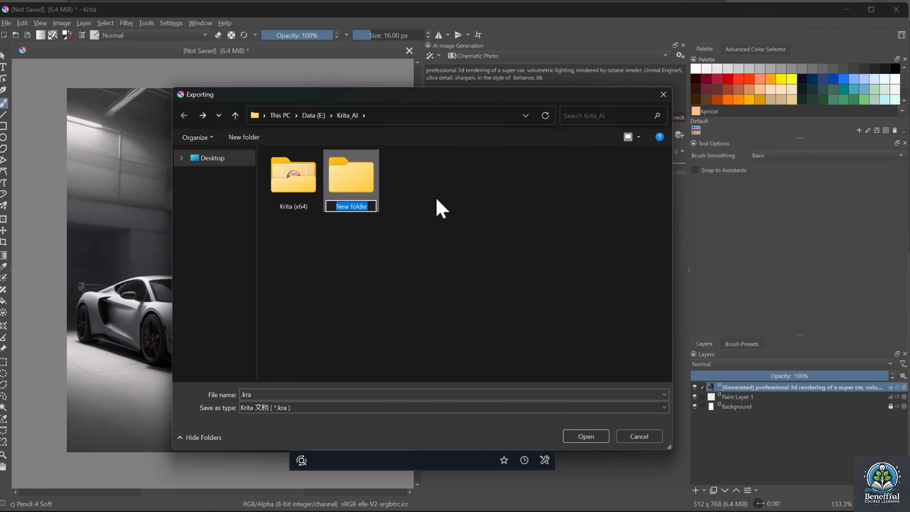
{"action": "type", "text": "Krita_AI_Output"}
{"action": "key", "text": "Return"}
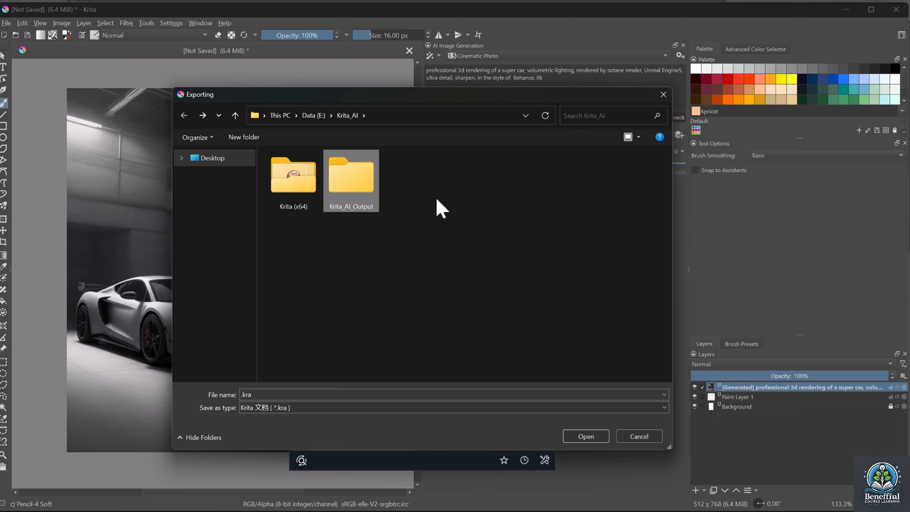
{"action": "double_click", "coordinate": [376, 189]}
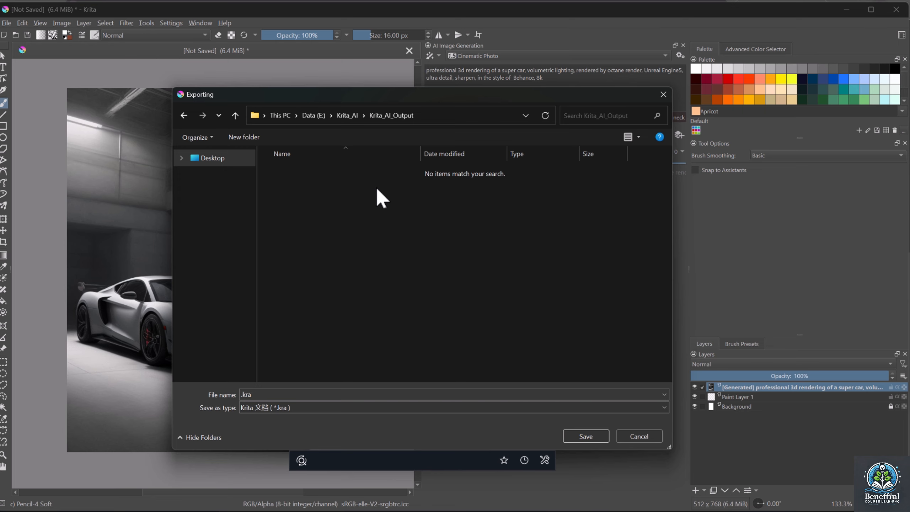
Export the image as a PNG named super car.png with the default PNG options
{"action": "left_click", "coordinate": [308, 409]}
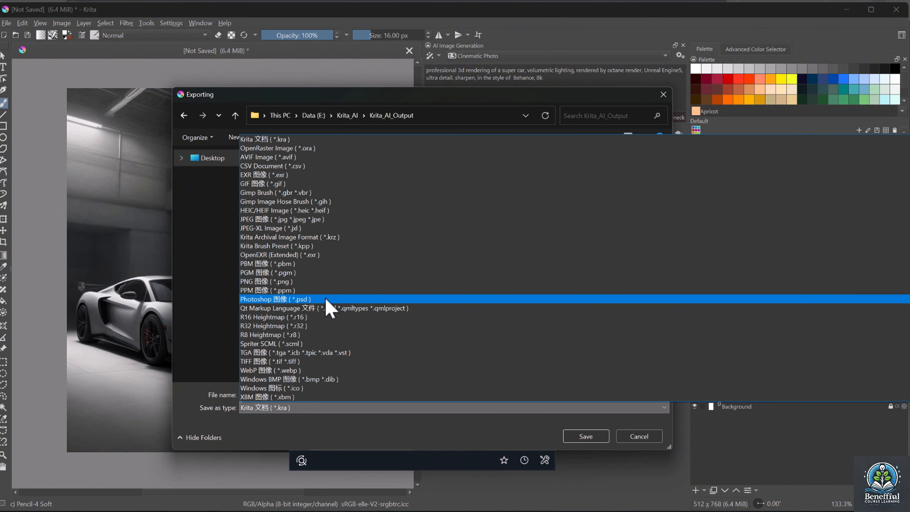
{"action": "left_click", "coordinate": [333, 282]}
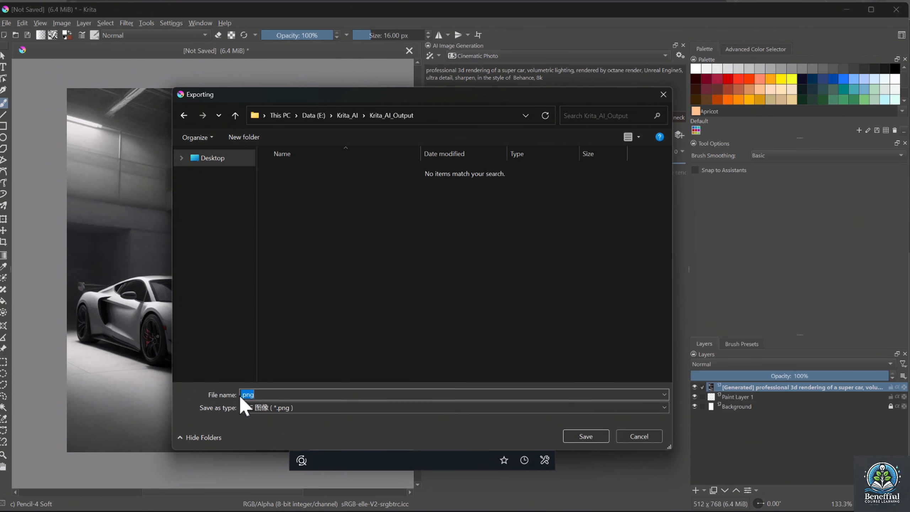
{"action": "type", "text": "super cat"}
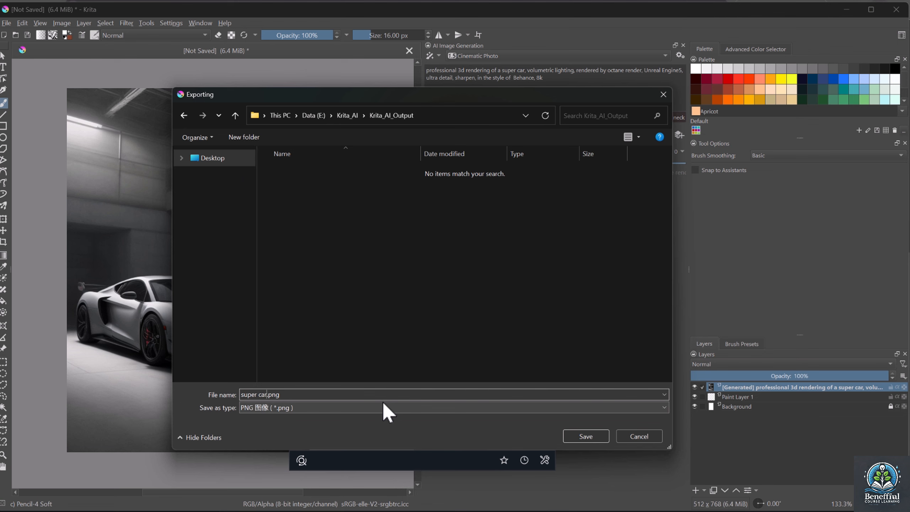
{"action": "left_click", "coordinate": [602, 442]}
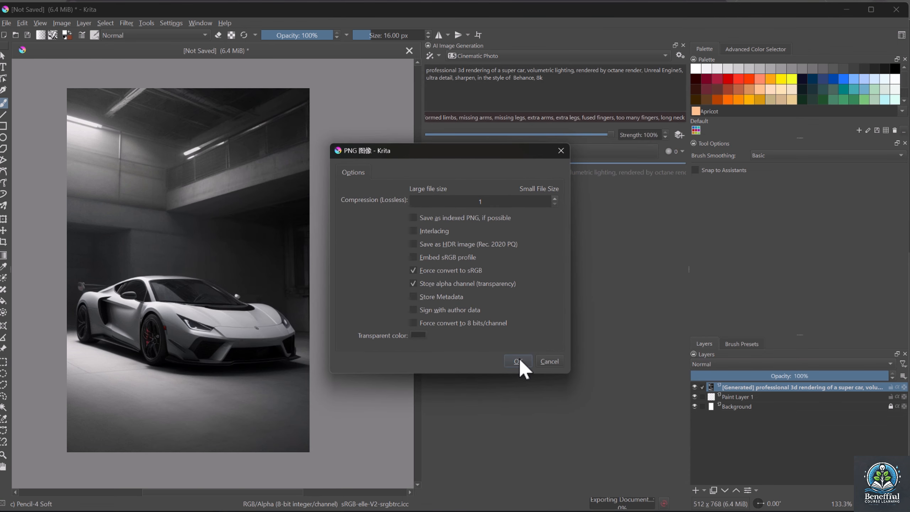
{"action": "left_click", "coordinate": [517, 360]}
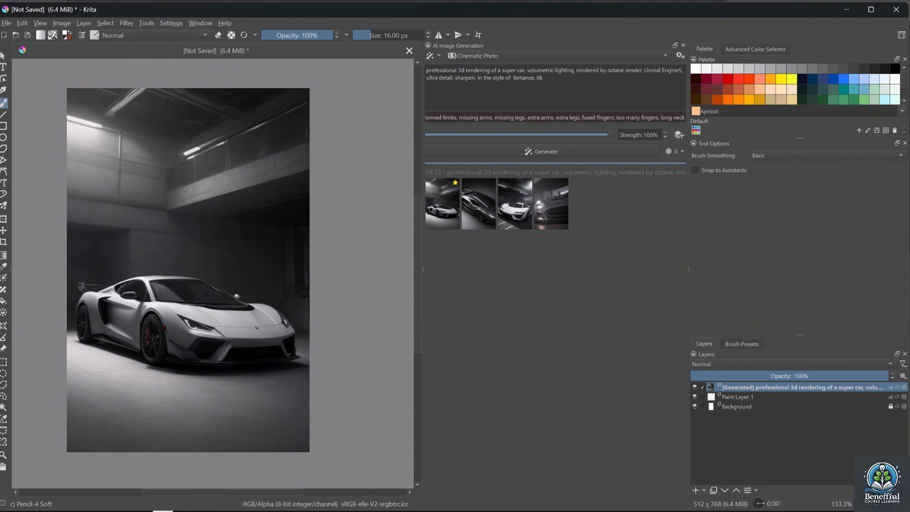
Switch to the Learn Krita Diffusion AI Course resources page and copy the Colorful hair prompt from section 2.1
{"action": "left_click", "coordinate": [163, 510]}
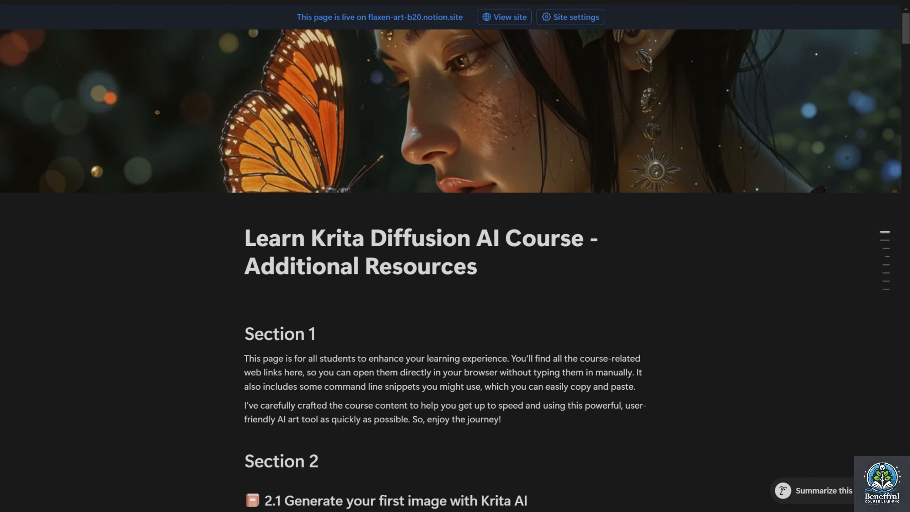
{"action": "scroll", "coordinate": [455, 256], "scroll_direction": "down", "scroll_amount": 8}
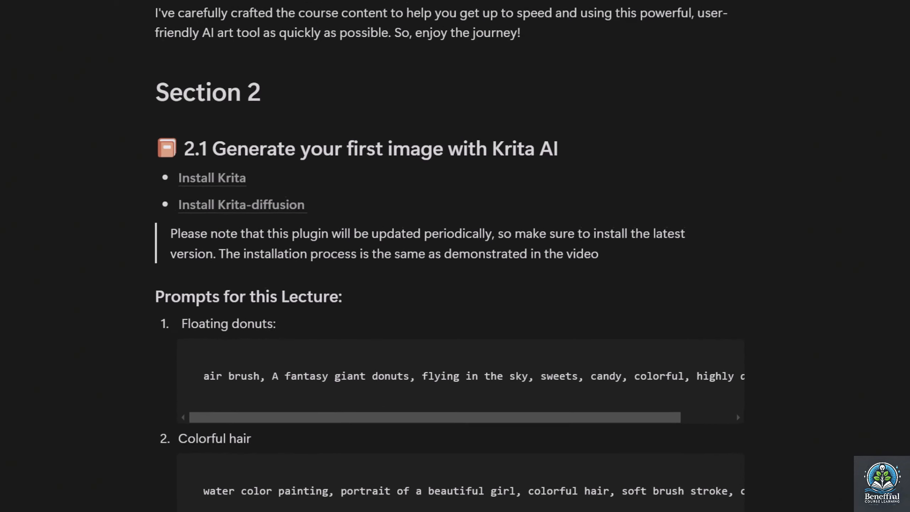
{"action": "mouse_move", "coordinate": [225, 177]}
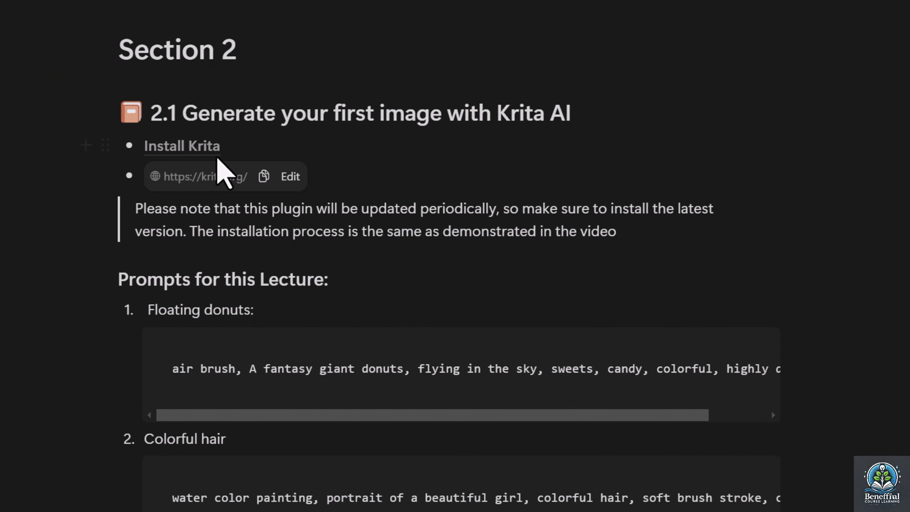
{"action": "mouse_move", "coordinate": [267, 179]}
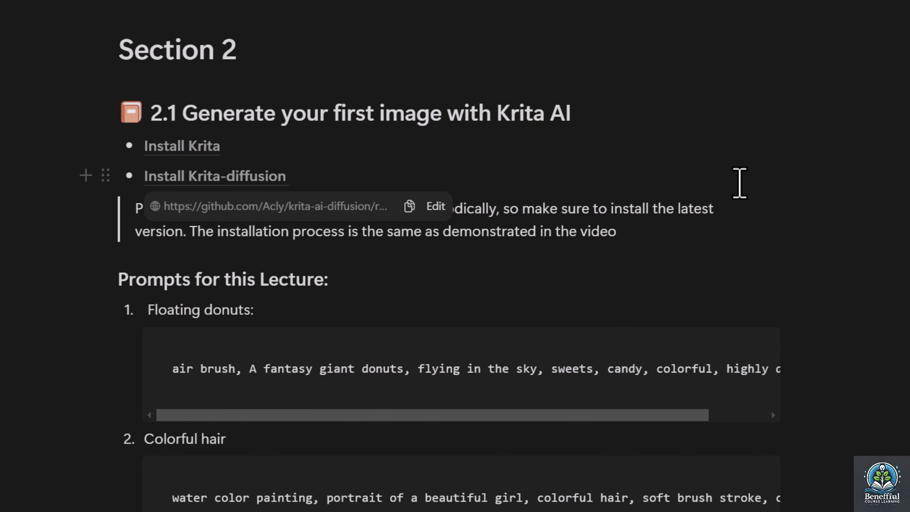
{"action": "scroll", "coordinate": [739, 183], "scroll_direction": "down", "scroll_amount": 5}
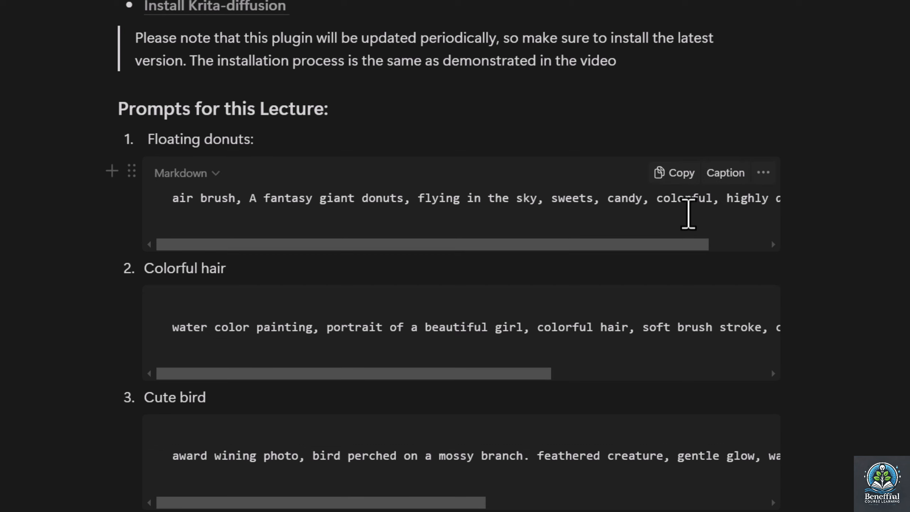
{"action": "scroll", "coordinate": [648, 210], "scroll_direction": "down", "scroll_amount": 5}
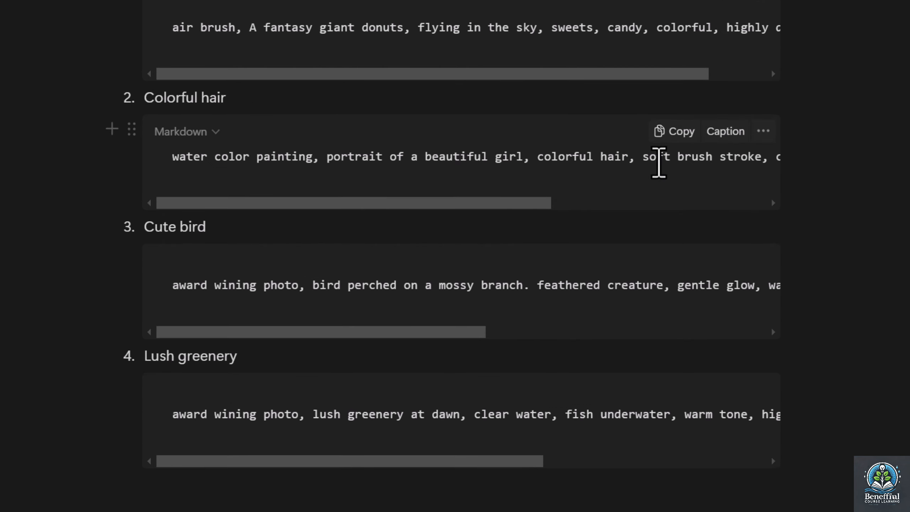
{"action": "left_click", "coordinate": [672, 132]}
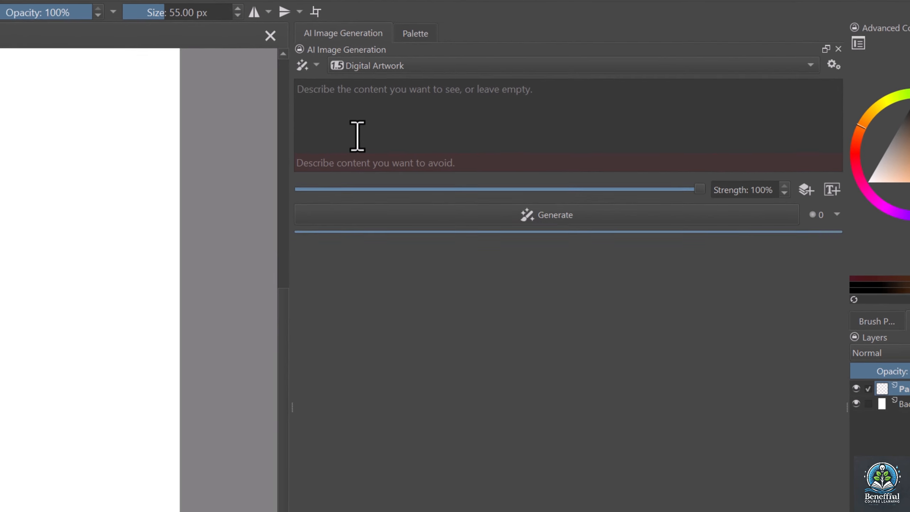
Switch to Krita, paste the watercolor portrait prompt as the image description, and generate images in the Digital Artwork style
{"action": "left_click", "coordinate": [346, 140]}
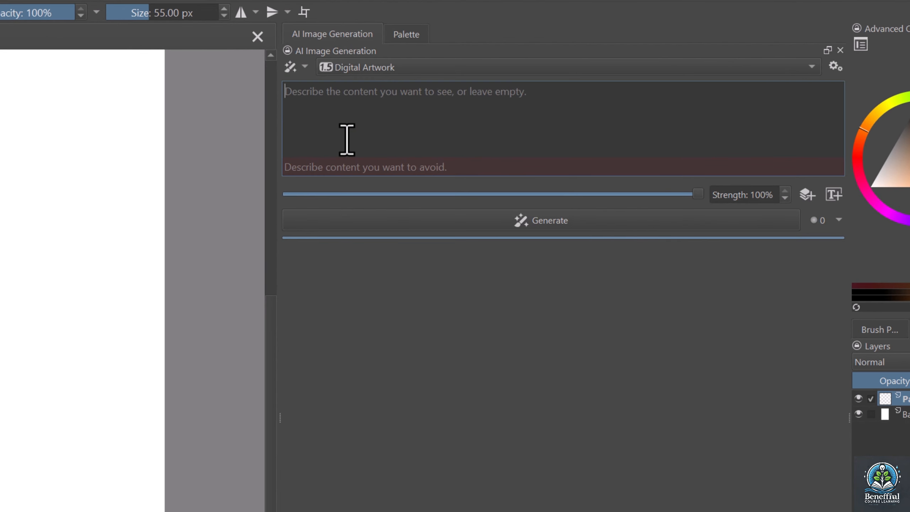
{"action": "key", "text": "ctrl+v"}
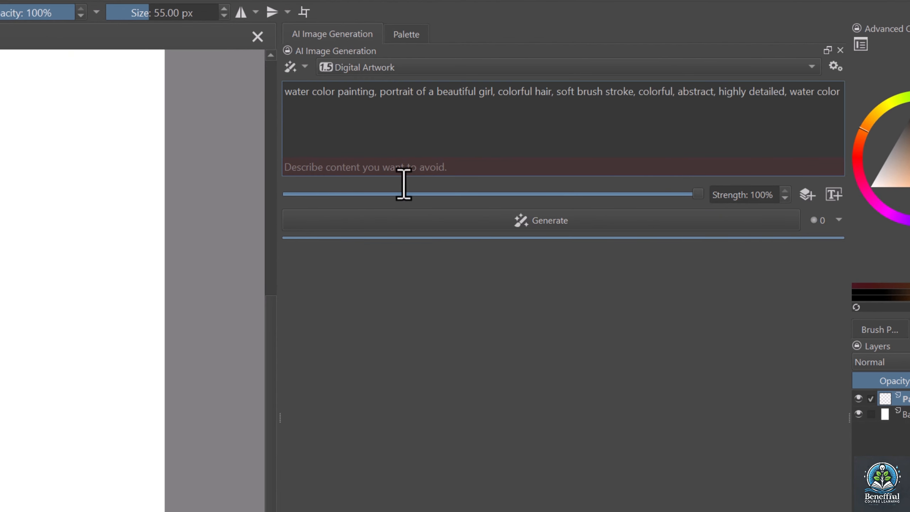
{"action": "left_click", "coordinate": [452, 223]}
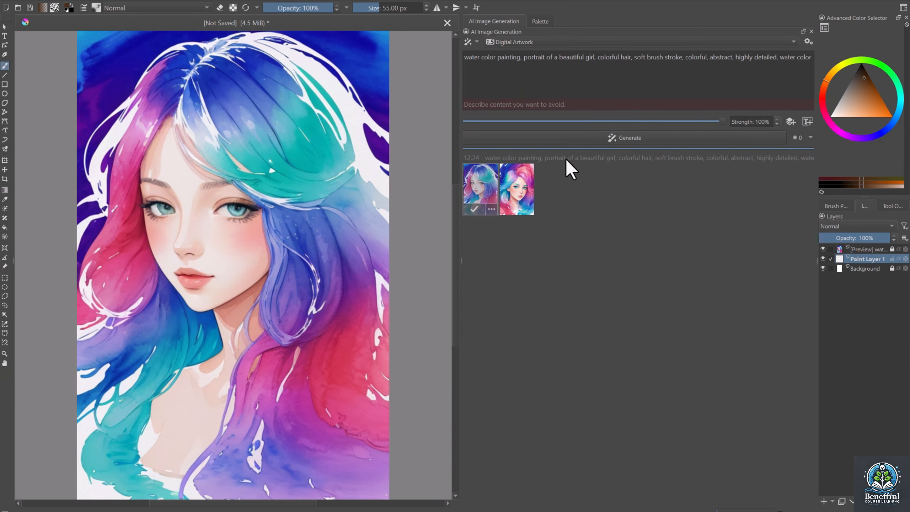
Switch to the Course Resources folder and open the .kra project about changing, adding, refining, and removing scene elements in Krita
{"action": "key", "text": "alt+Tab"}
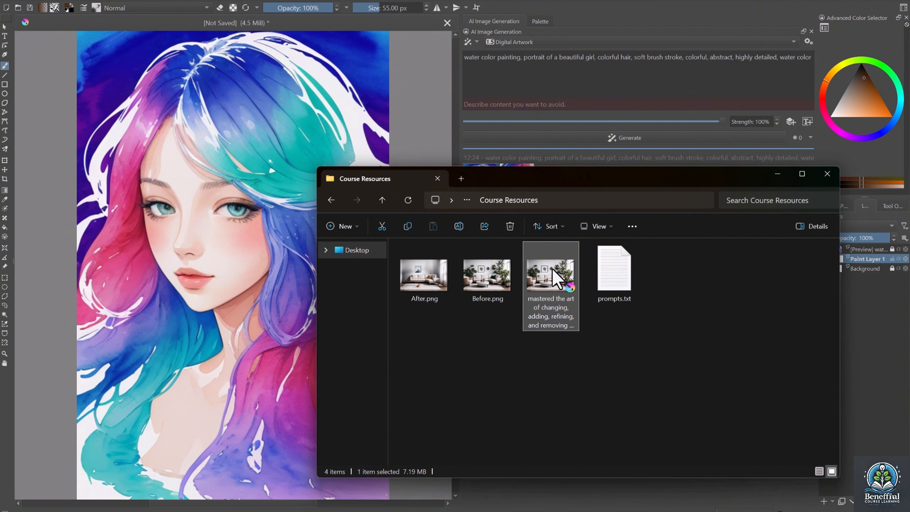
{"action": "double_click", "coordinate": [552, 268]}
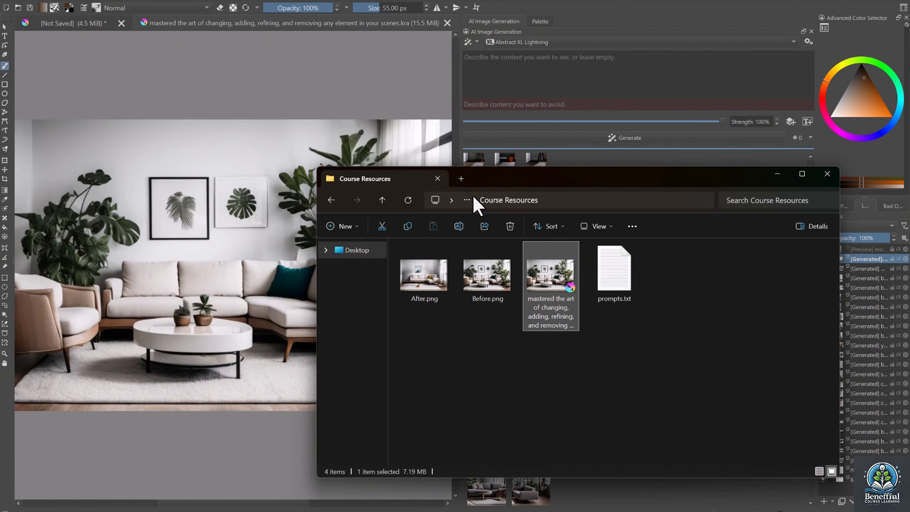
{"action": "left_click", "coordinate": [593, 23]}
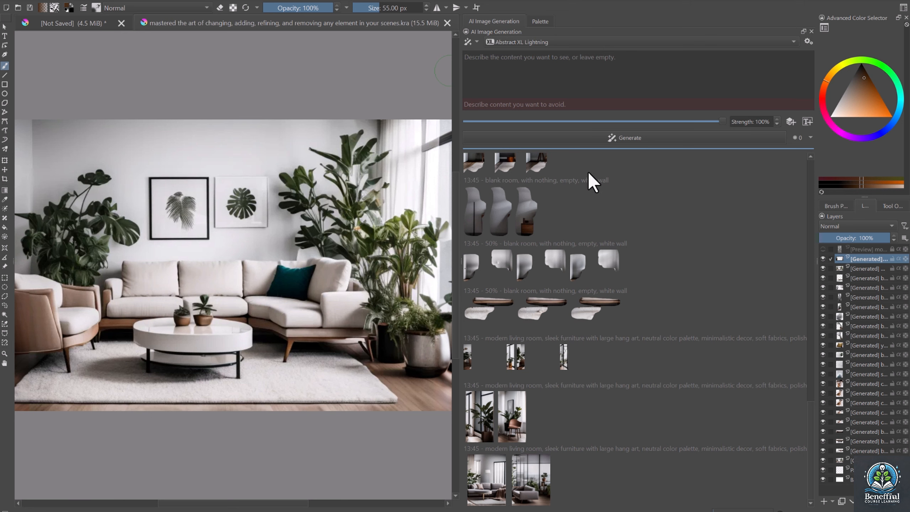
Examine the living room project's generation history, including the blank room, cat, and wall art results and their prompts
{"action": "scroll", "coordinate": [600, 271], "scroll_direction": "up", "scroll_amount": 3}
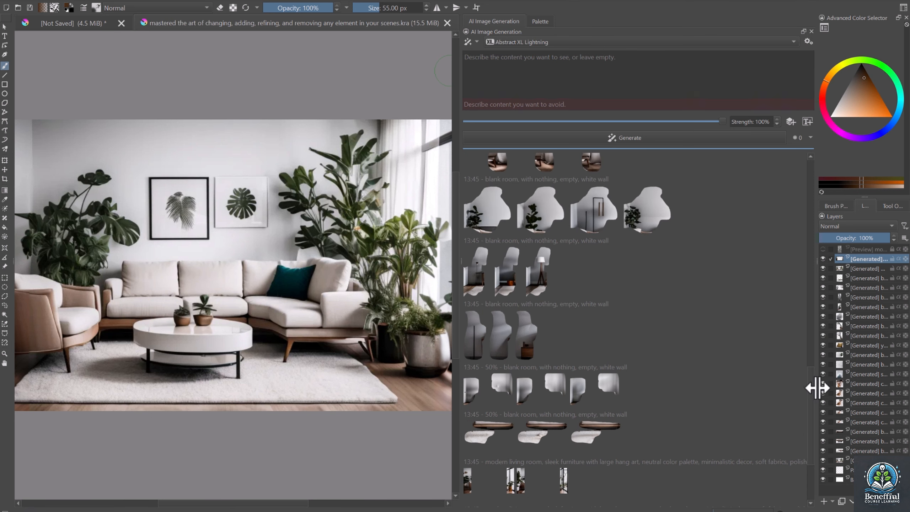
{"action": "left_click_drag", "start_coordinate": [809, 380], "coordinate": [816, 166]}
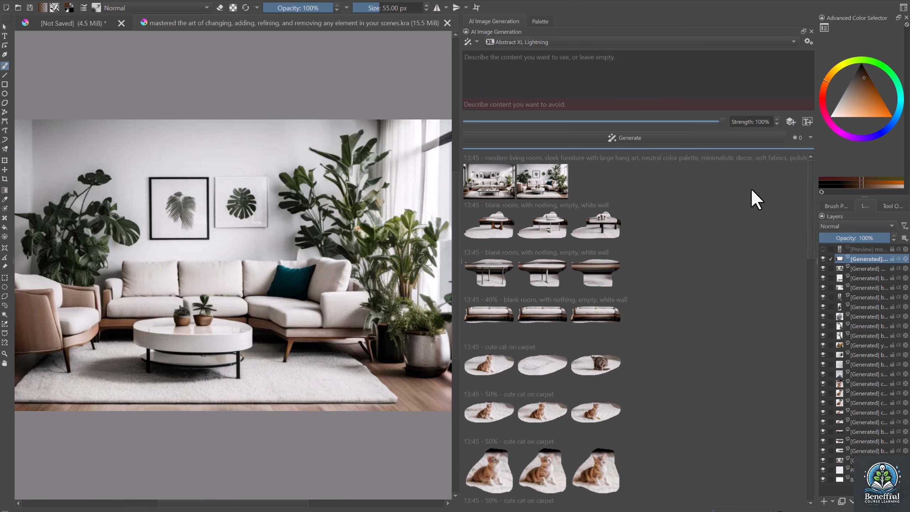
{"action": "scroll", "coordinate": [587, 354], "scroll_direction": "down", "scroll_amount": 5}
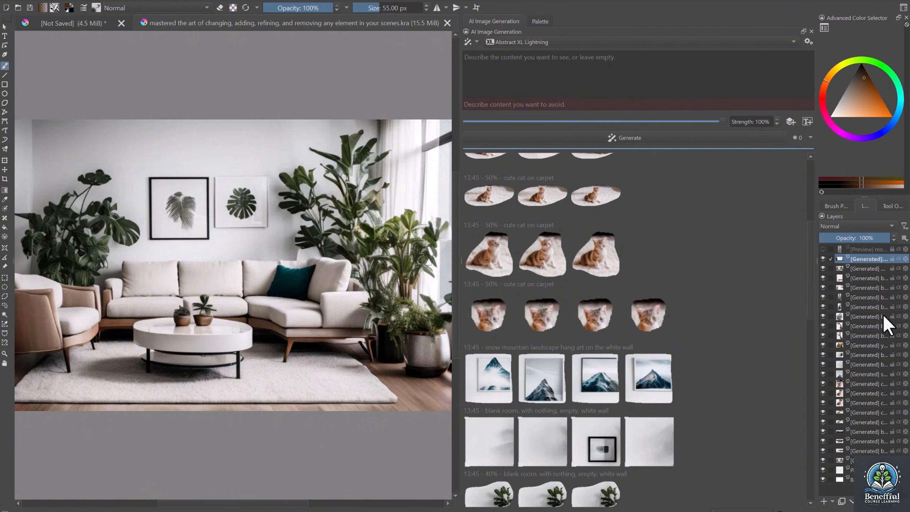
{"action": "scroll", "coordinate": [792, 318], "scroll_direction": "down", "scroll_amount": 10}
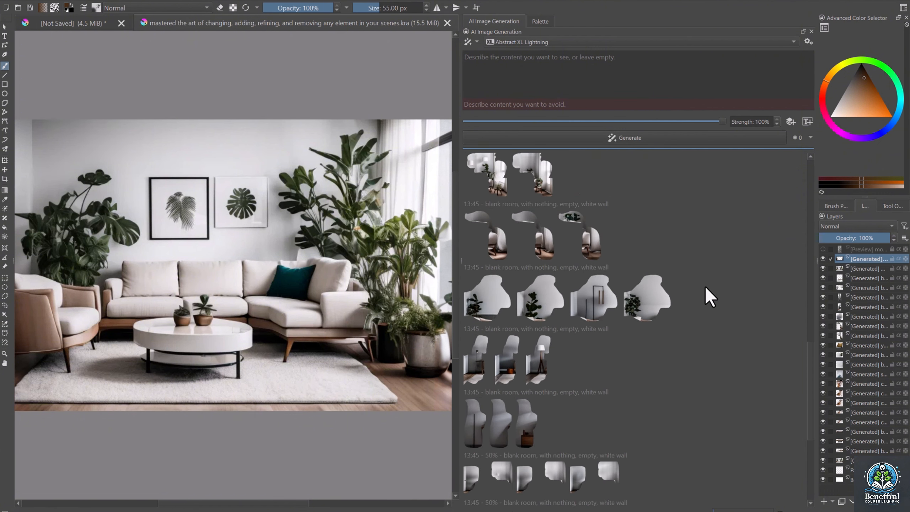
{"action": "scroll", "coordinate": [705, 288], "scroll_direction": "down", "scroll_amount": 3}
{"action": "scroll", "coordinate": [704, 286], "scroll_direction": "up", "scroll_amount": 6}
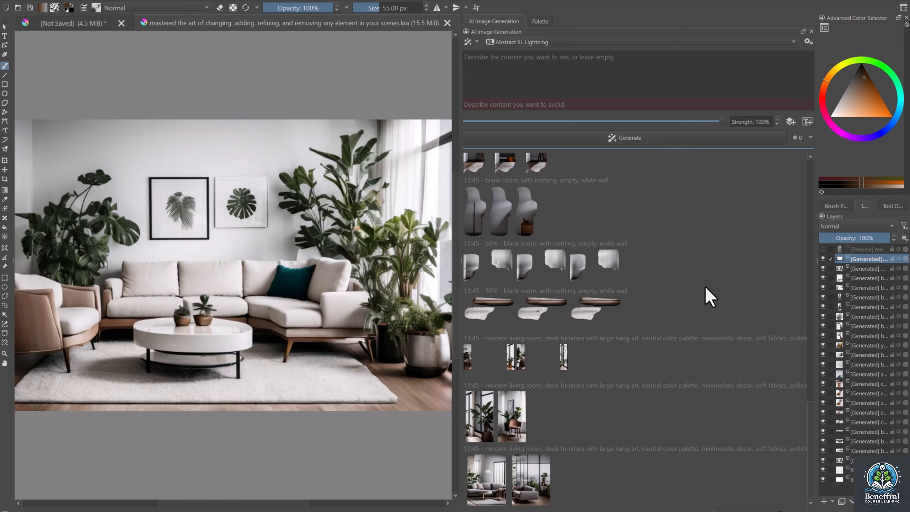
{"action": "scroll", "coordinate": [706, 287], "scroll_direction": "up", "scroll_amount": 6}
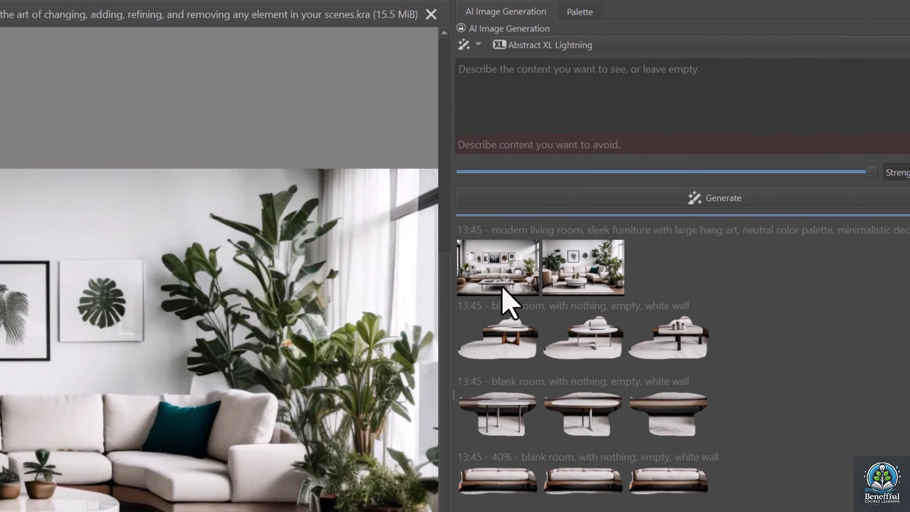
Copy the prompts of the two modern living room results into the generation fields and preview the first result on the canvas
{"action": "right_click", "coordinate": [488, 182]}
{"action": "left_click", "coordinate": [530, 279]}
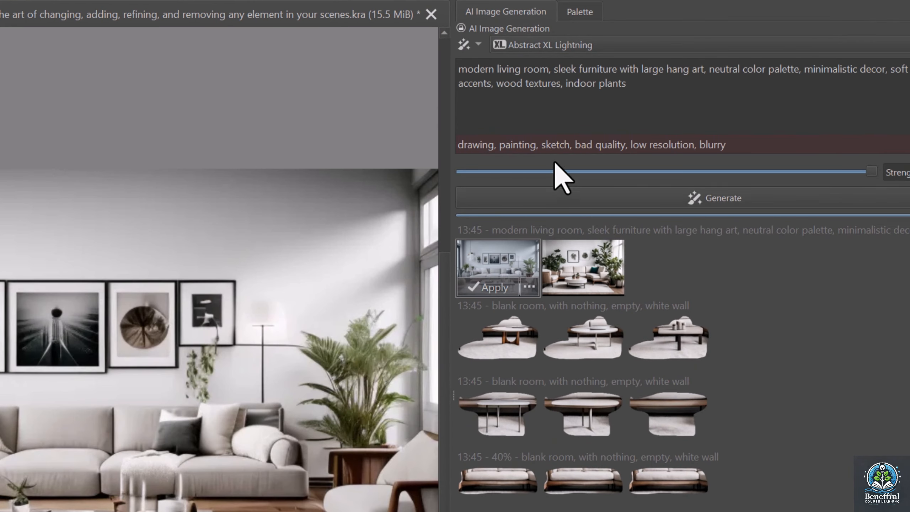
{"action": "right_click", "coordinate": [589, 261]}
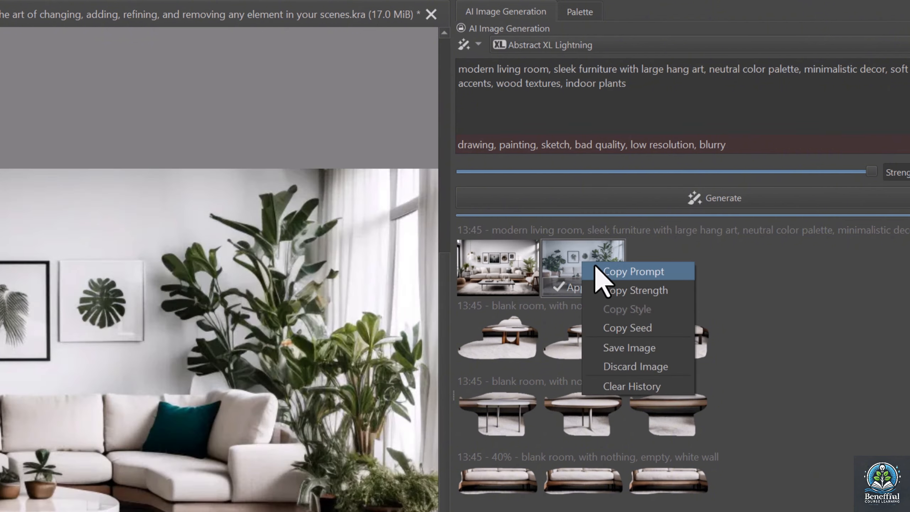
{"action": "left_click", "coordinate": [594, 269]}
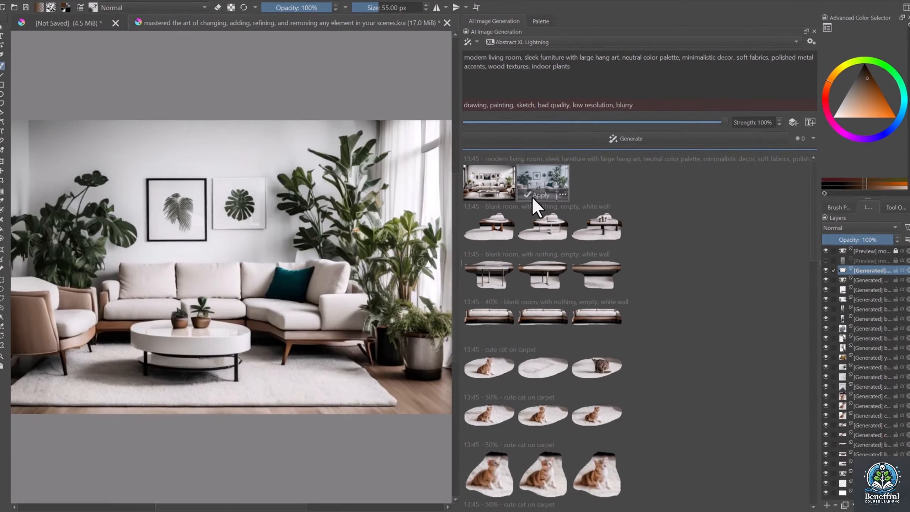
{"action": "left_click", "coordinate": [519, 238]}
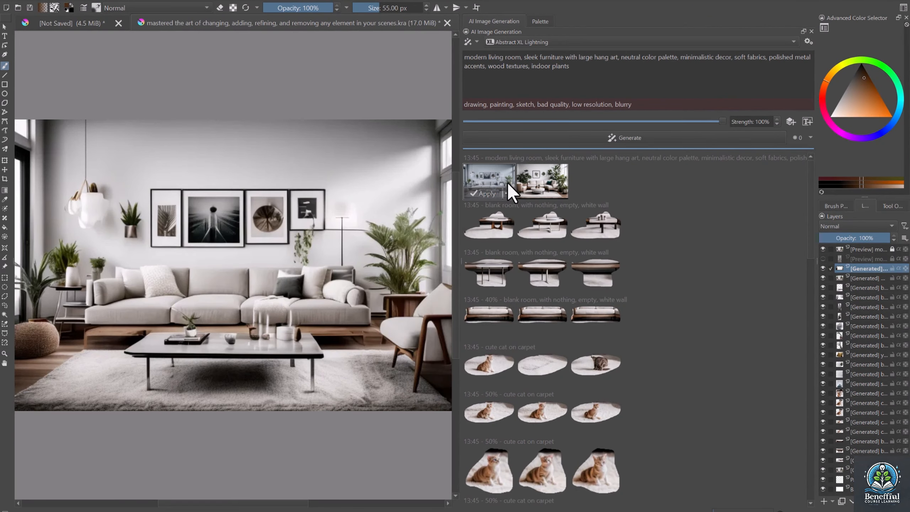